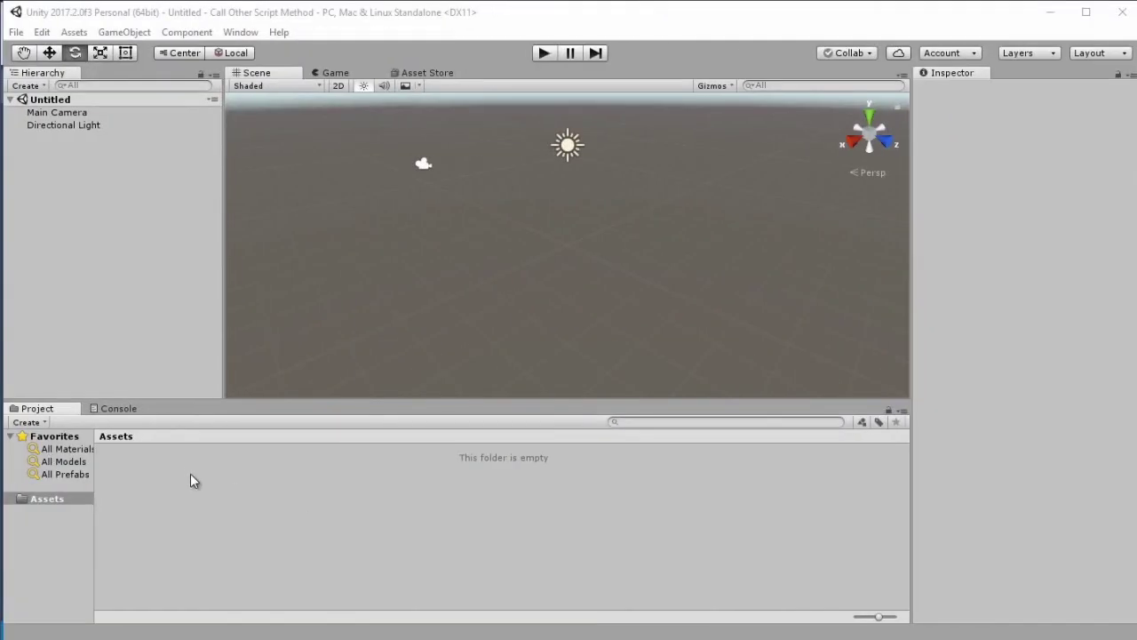
Step: Create a new C# script named ScriptA in the Assets folder
right_click(190, 474)
mouse_move(279, 160)
click(422, 180)
text(ScriptA)
key(Return)
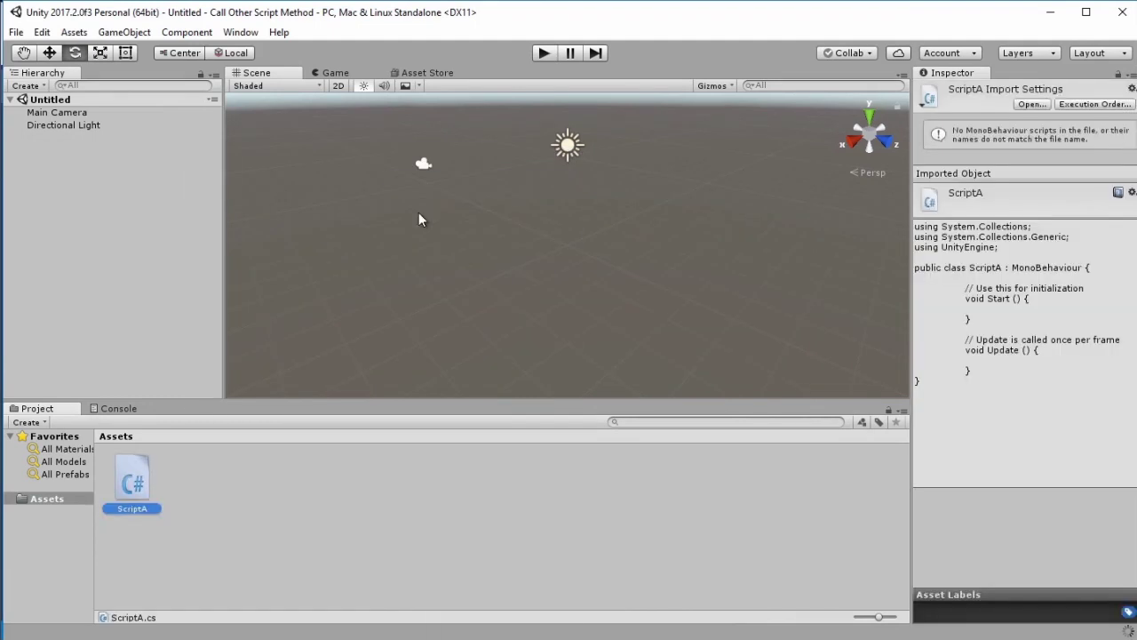
Step: Create a second C# script named ScriptB in Assets
right_click(245, 491)
mouse_move(360, 179)
click(498, 203)
text(ScriptB)
key(Return)
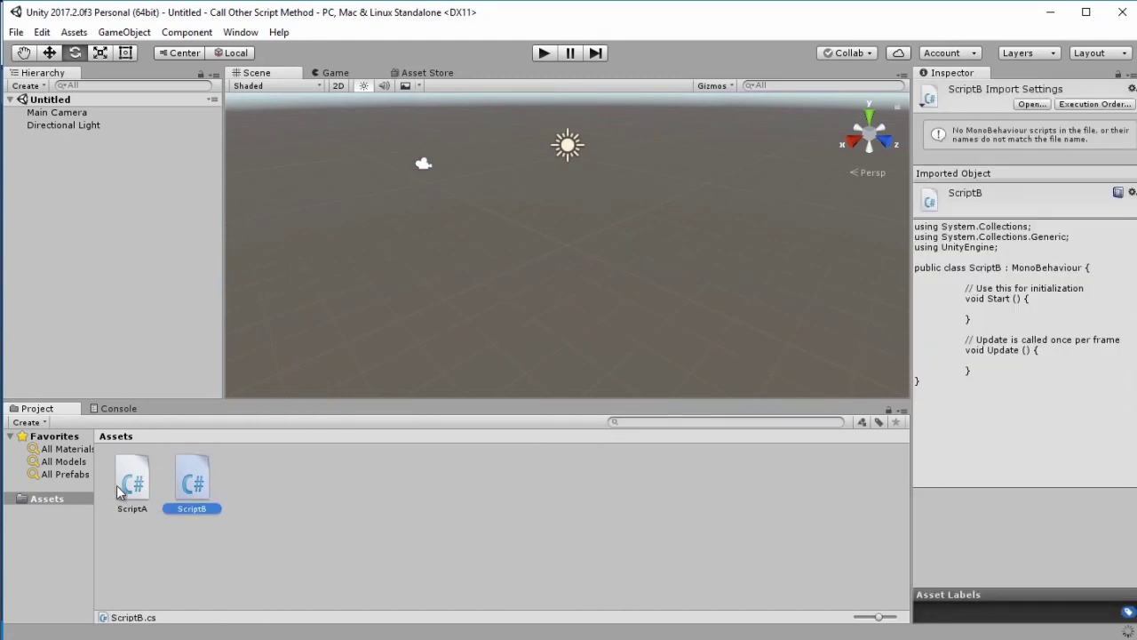
Step: In ScriptA, add public void MethodFromA() logging "This is debug from Script A"
double_click(122, 493)
click(168, 340)
key(Return)
key(Return)
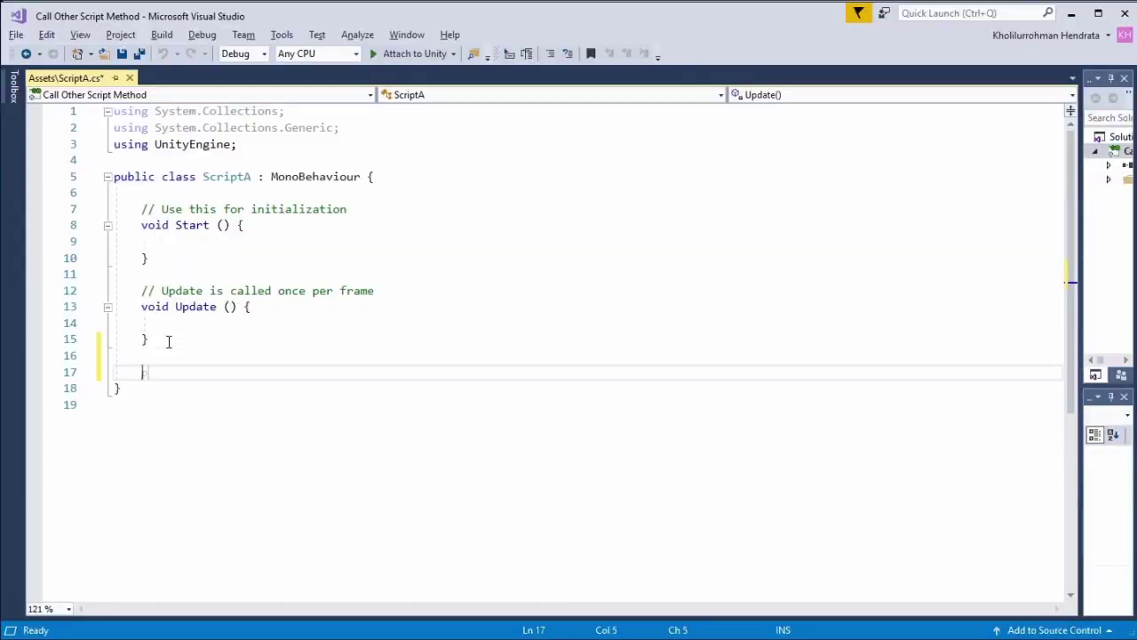
text(public void MethodFromA())
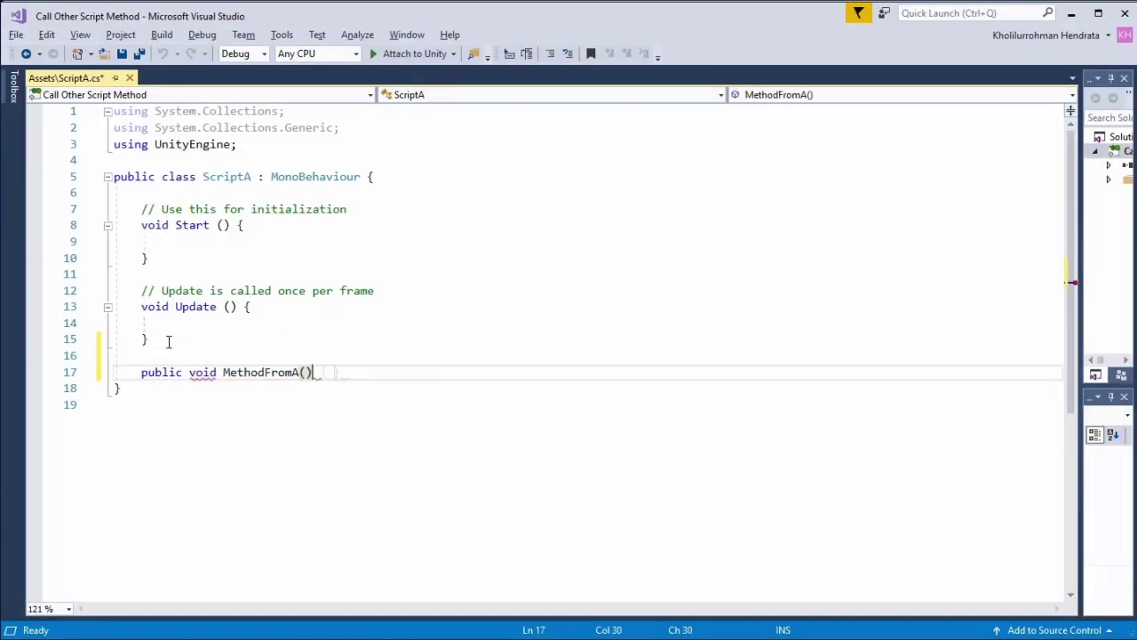
text({)
key(Return)
text(Debug.Log("");)
key(Left)
key(Left)
key(Left)
text(This is debug from Script A)
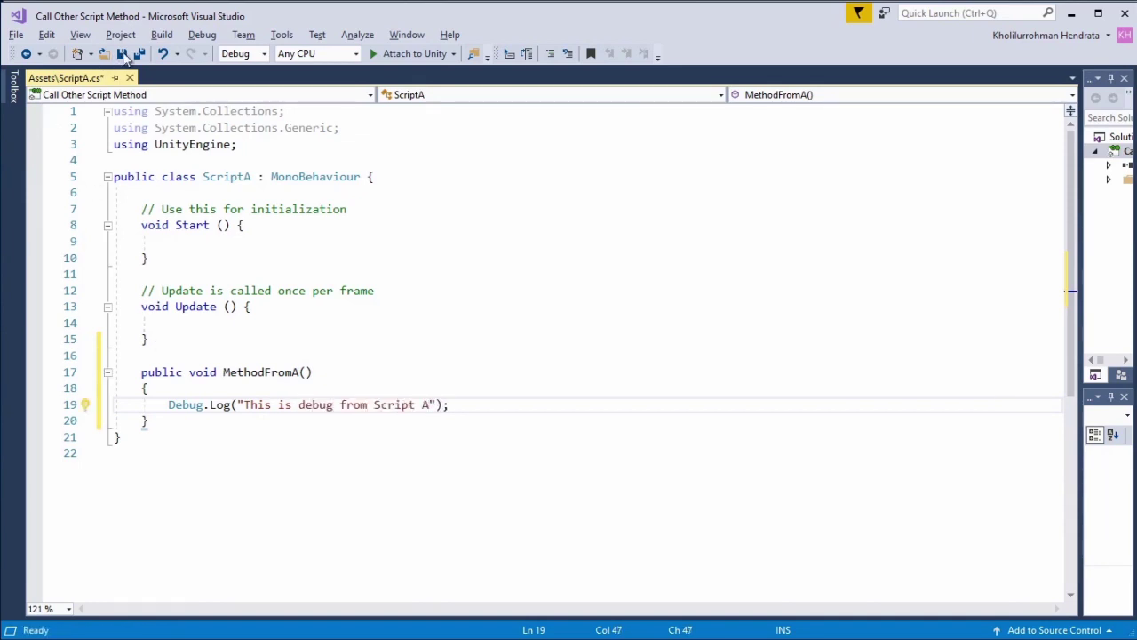
Step: Save ScriptA and select the ScriptB asset back in Unity
click(123, 54)
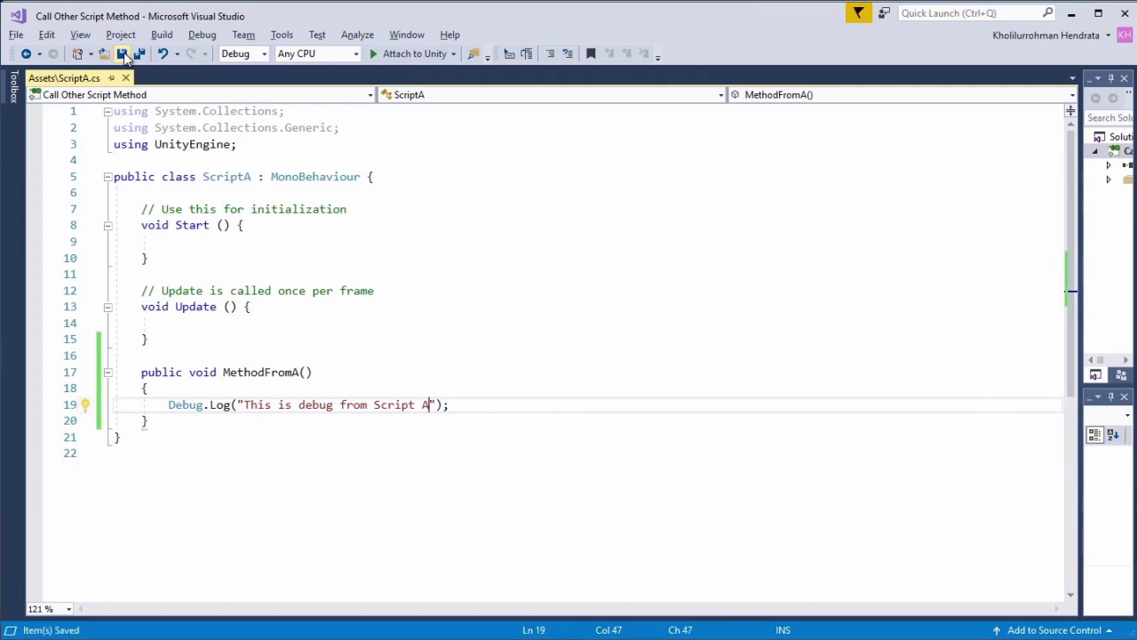
key(alt+Tab)
click(190, 472)
Step: Open ScriptB and declare a field 'public ScriptA scriptA;' above Start
double_click(190, 472)
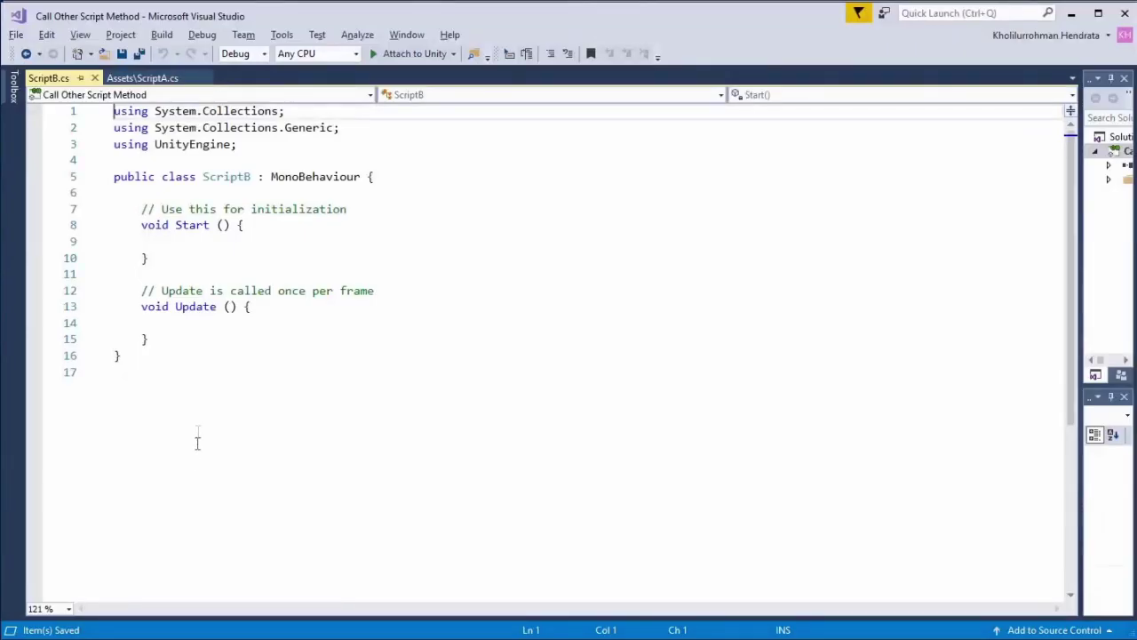
click(174, 193)
key(Return)
key(Return)
key(Up)
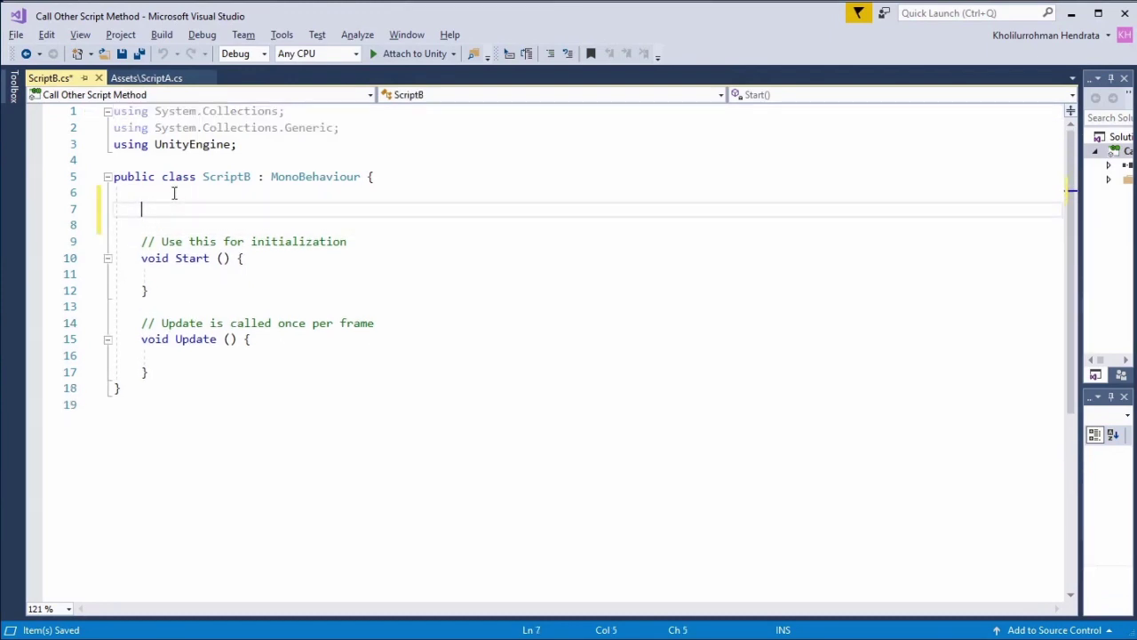
text(public S)
text(cri)
key(Tab)
text(script)
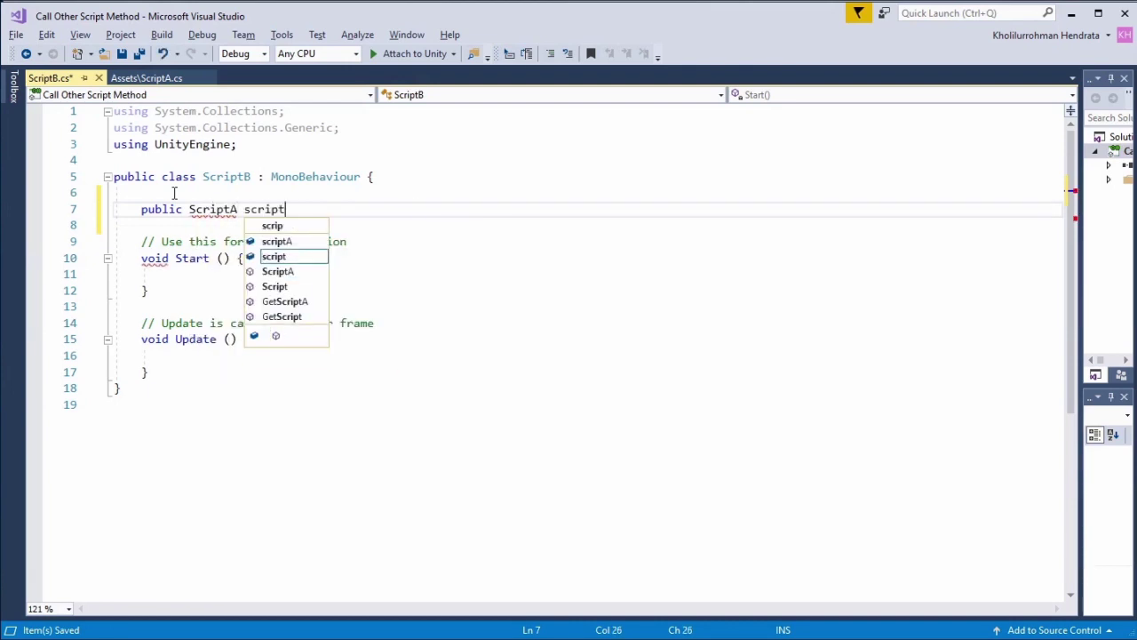
text(A;)
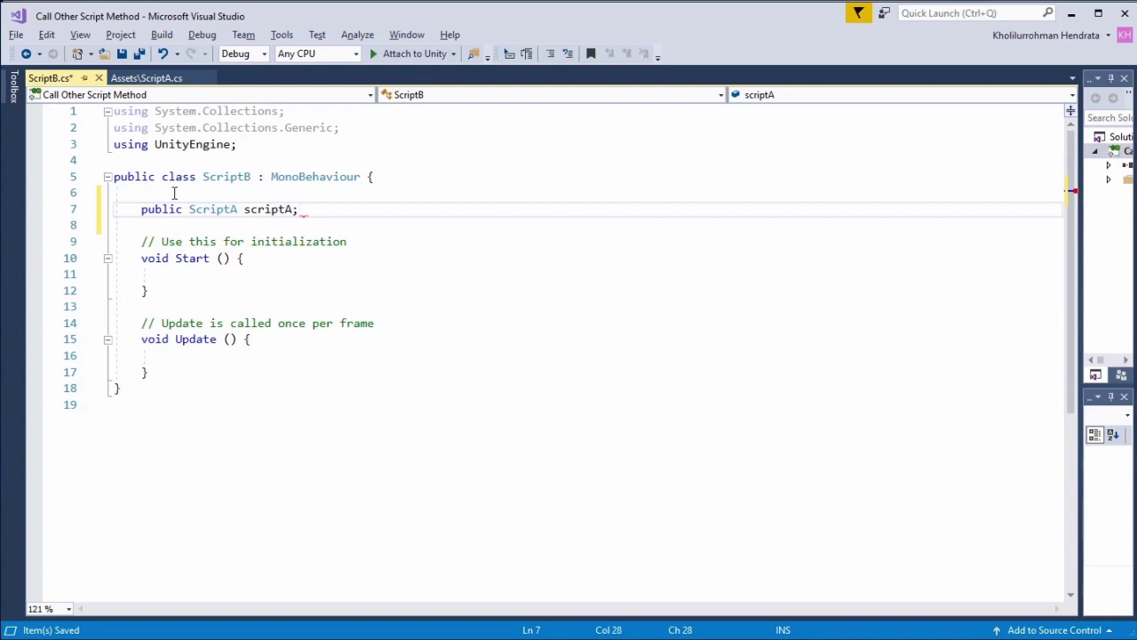
Step: Call scriptA.MethodFromA(); inside Start and save ScriptB
click(165, 271)
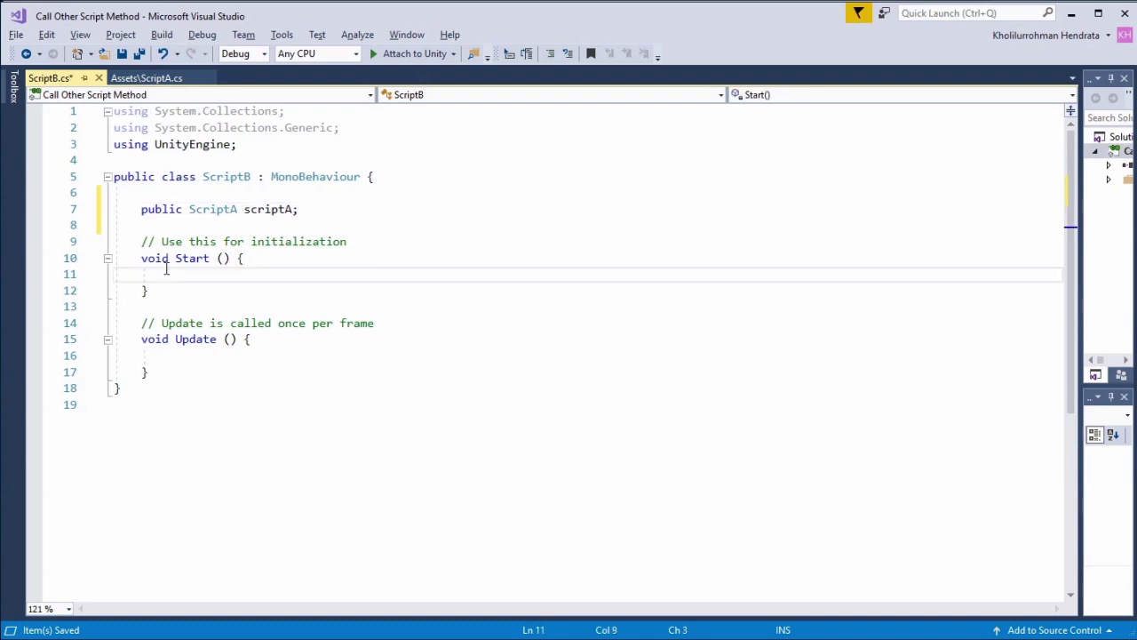
text(script)
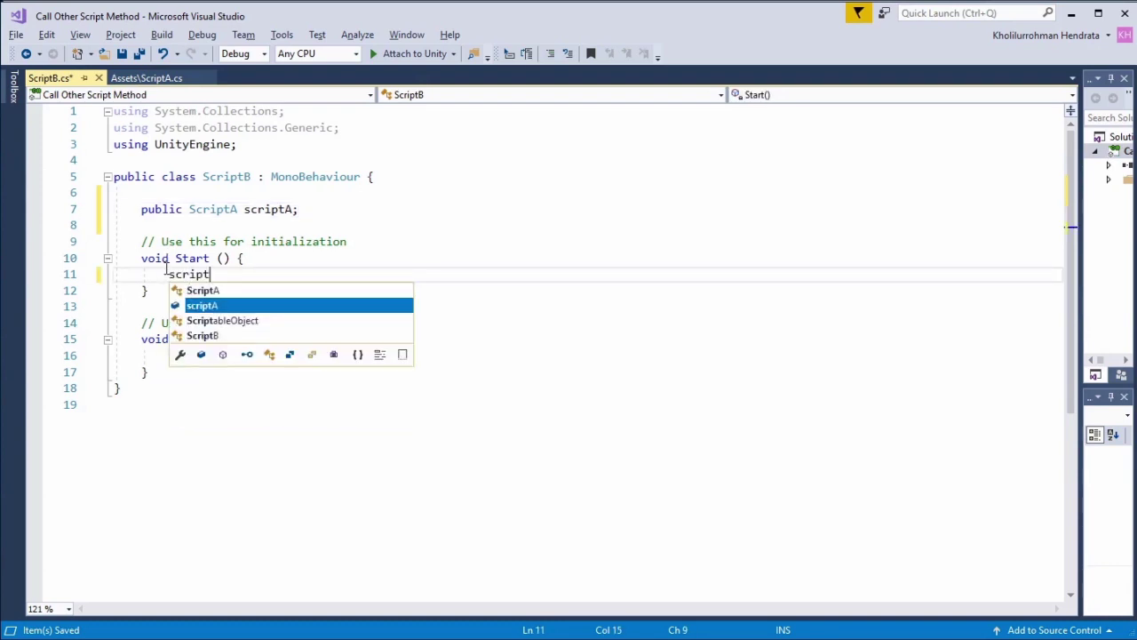
key(Tab)
text(.)
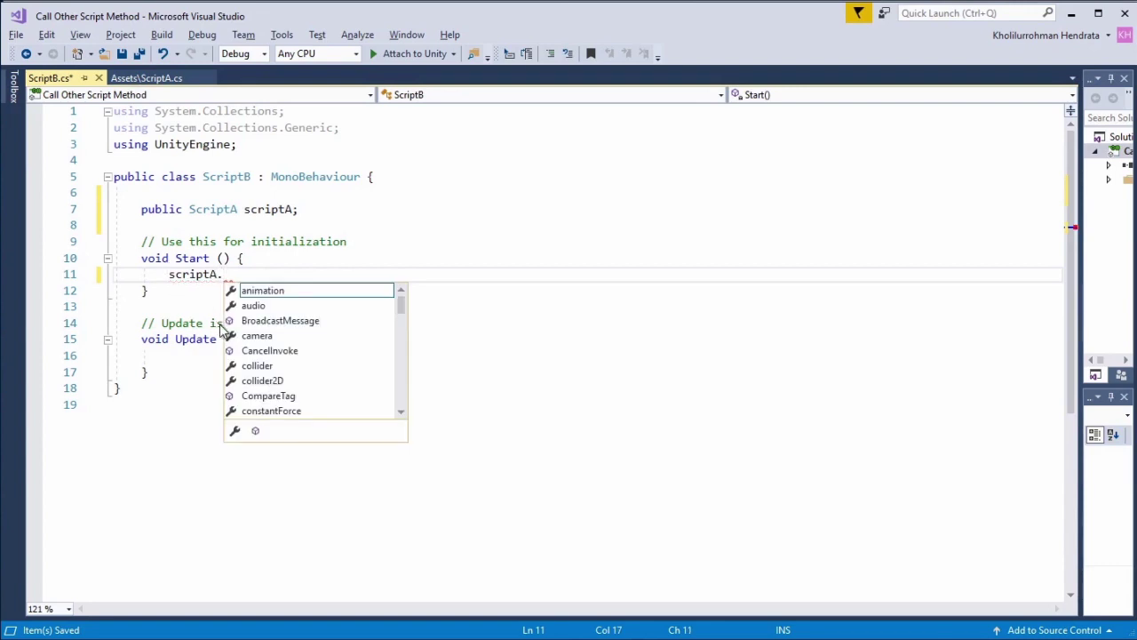
scroll(364, 369, down, 4)
scroll(383, 381, down, 7)
scroll(383, 382, up, 1)
scroll(337, 373, up, 4)
scroll(293, 365, up, 3)
scroll(288, 356, up, 5)
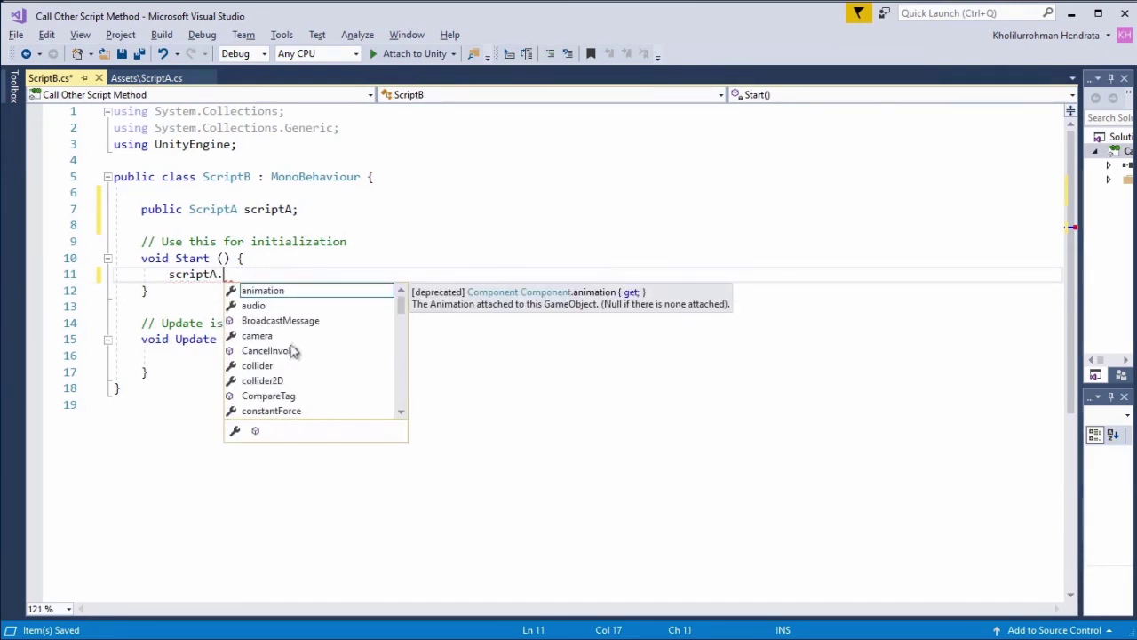
text(met)
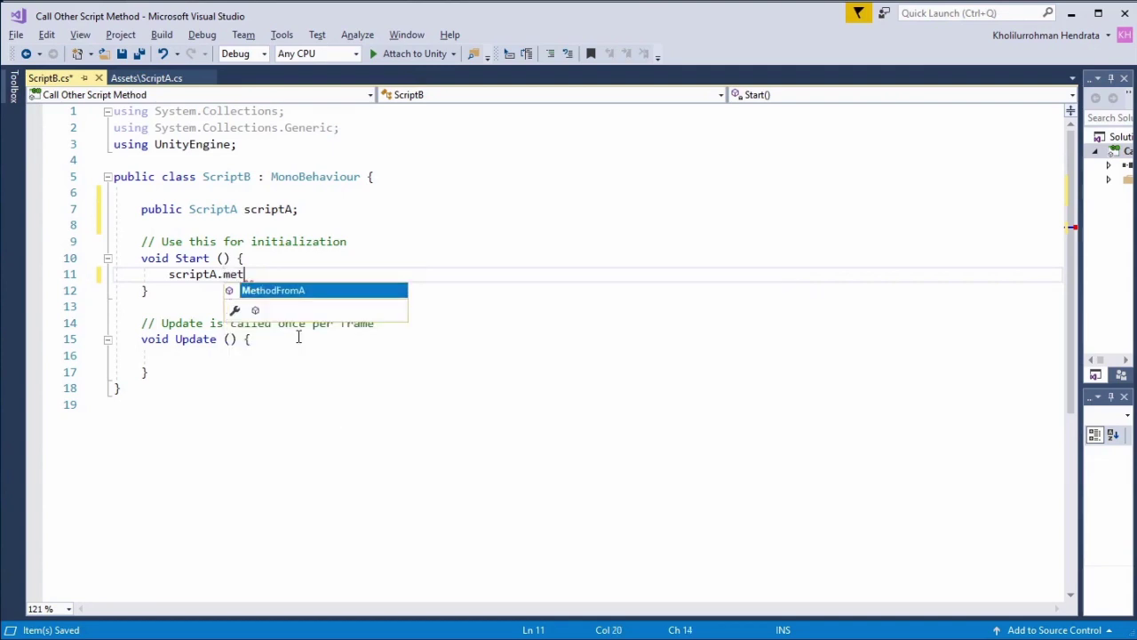
key(Tab)
text(();)
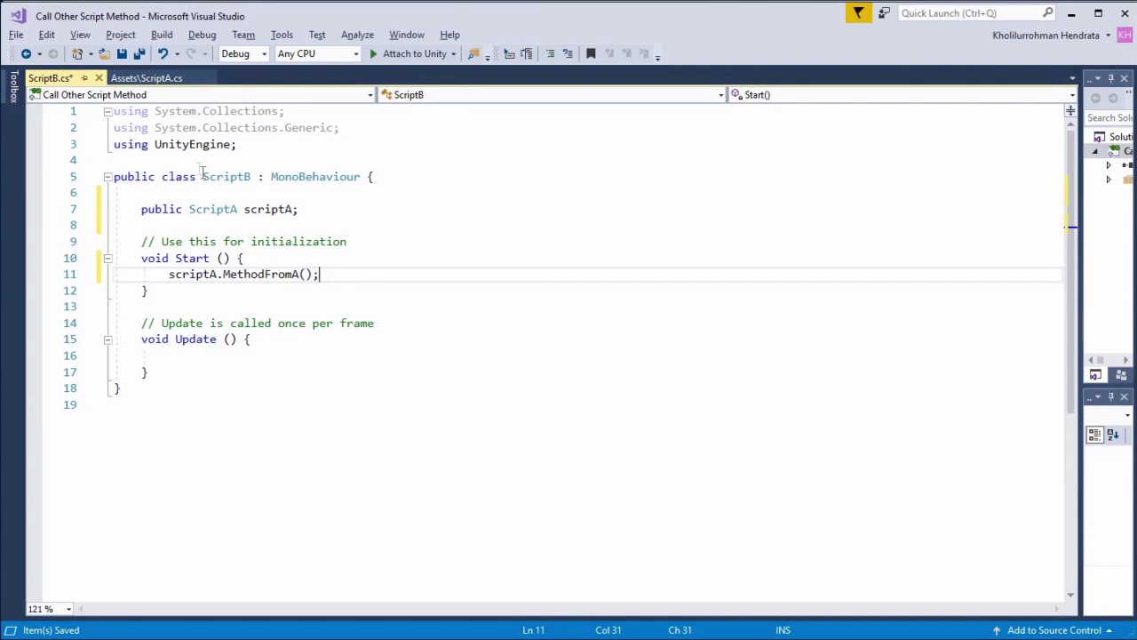
click(123, 55)
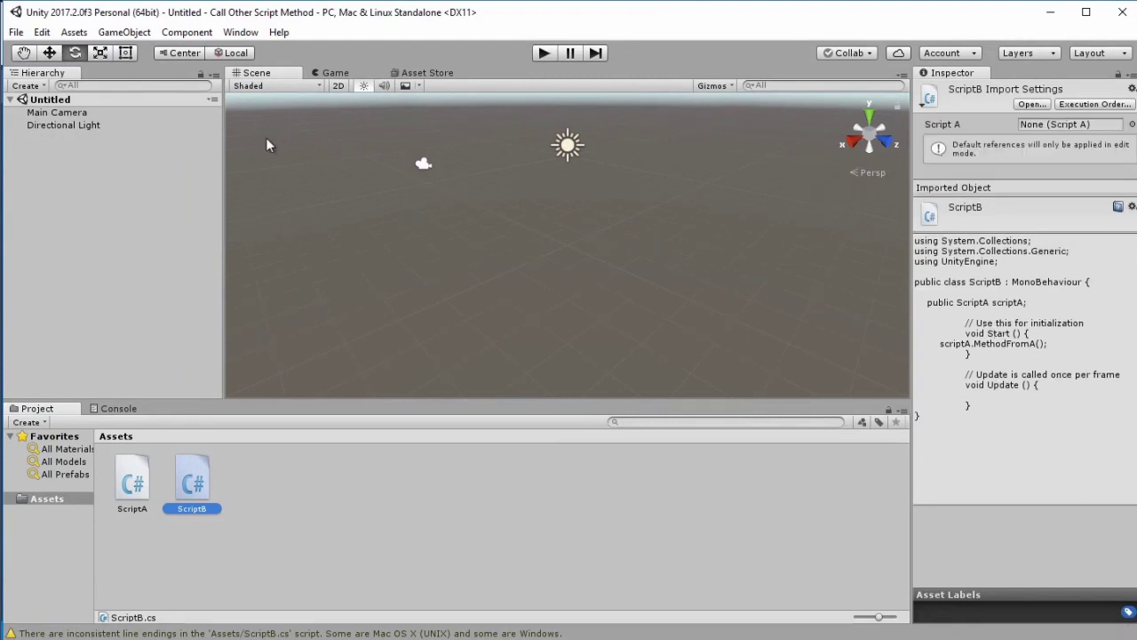
Step: Add an empty GameObject to the scene named GameObjectA
right_click(33, 179)
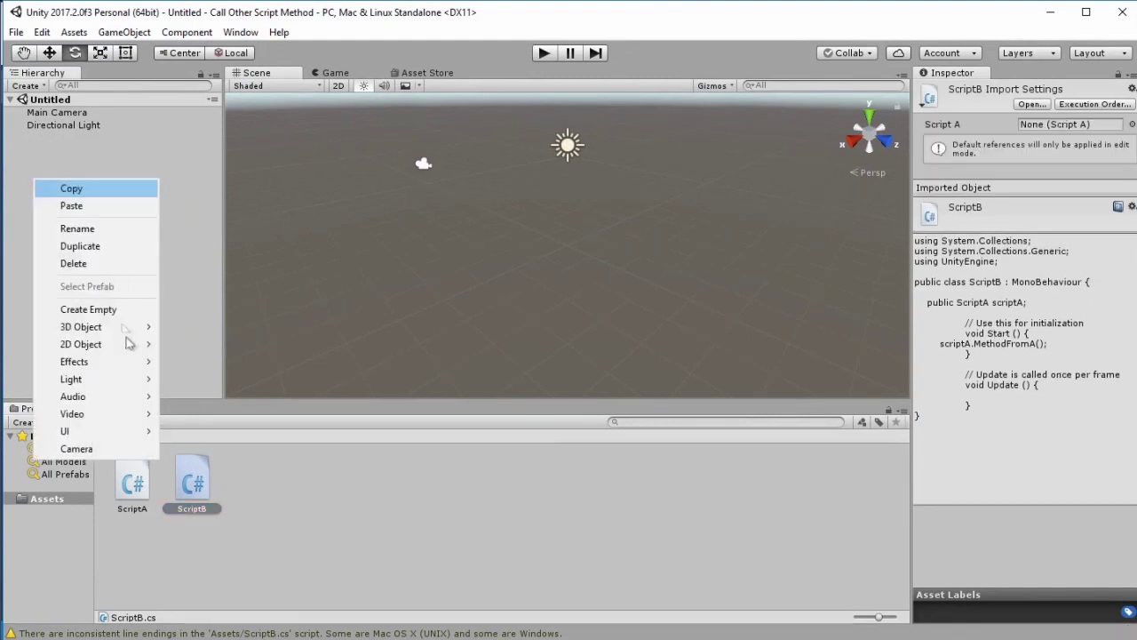
click(132, 315)
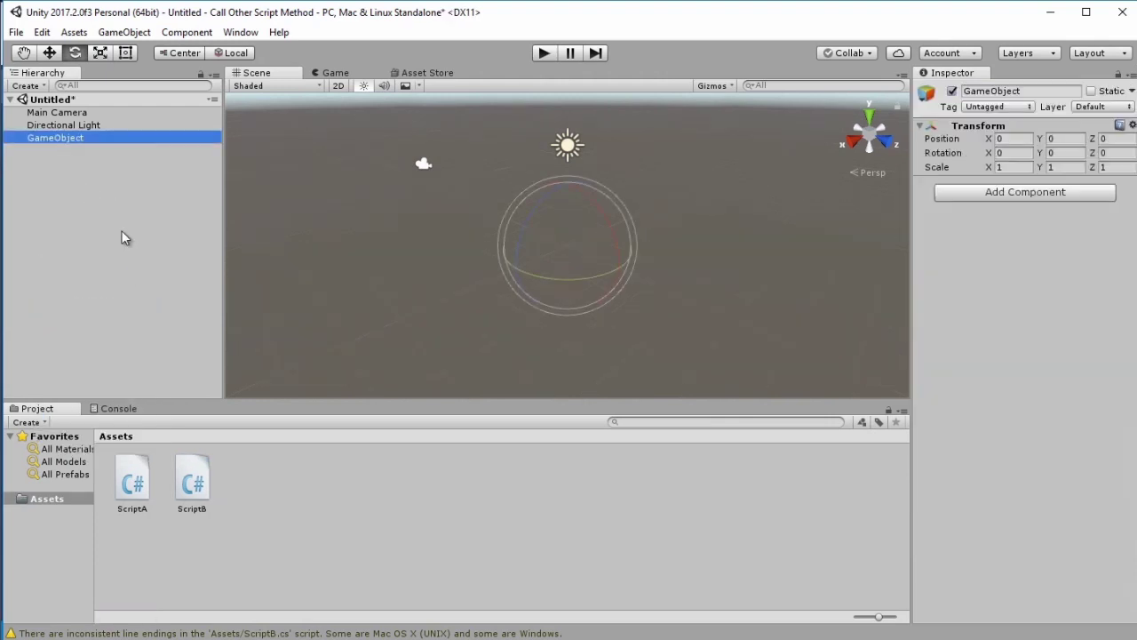
key(End)
text(A)
key(Return)
Step: Add a second empty GameObject named GameObjectB
right_click(100, 189)
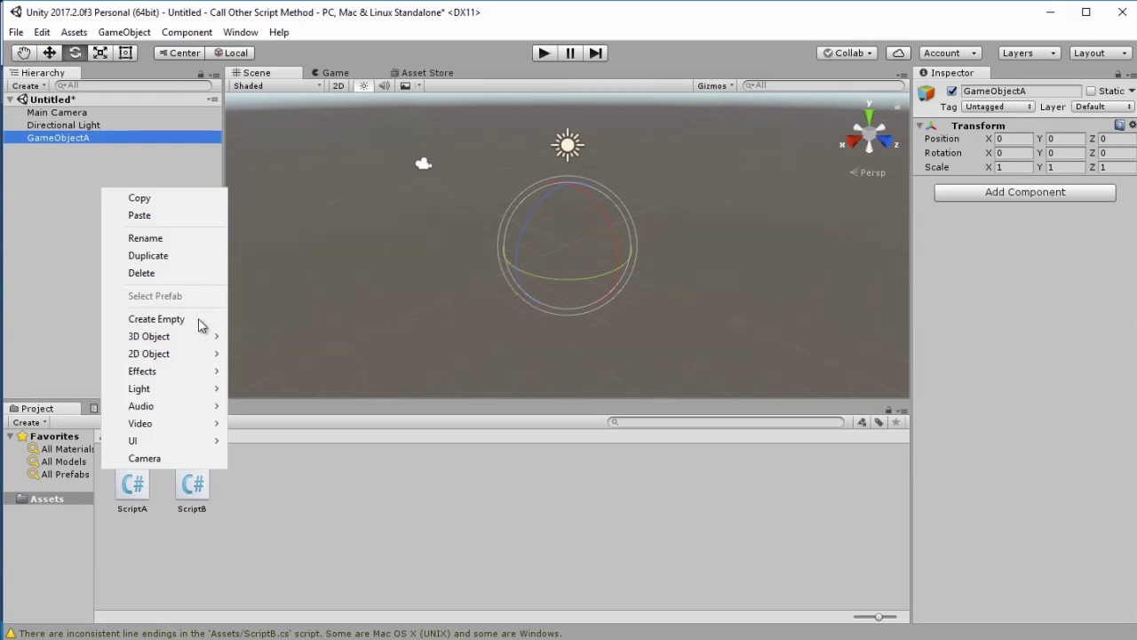
click(198, 322)
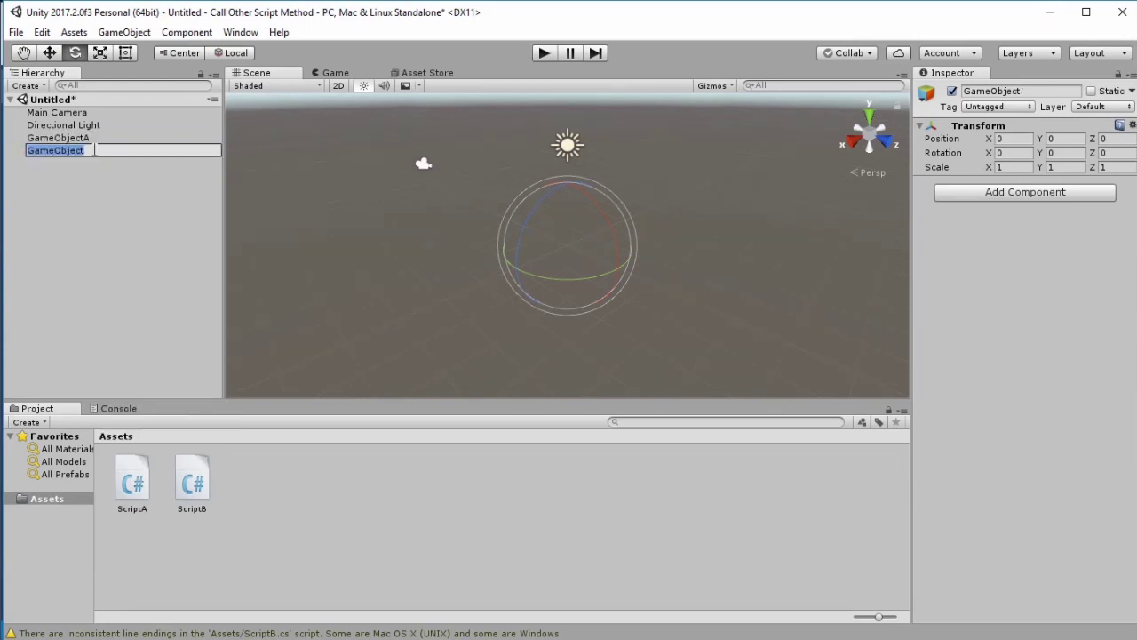
key(End)
text(B)
click(220, 556)
Step: Attach ScriptA to GameObjectA, ScriptB to GameObjectB, and assign GameObjectA to ScriptB's Script A field
drag(125, 496, 76, 150)
mouse_move(190, 478)
mouse_down()
mouse_move(71, 155)
mouse_move(78, 147)
mouse_up()
click(62, 138)
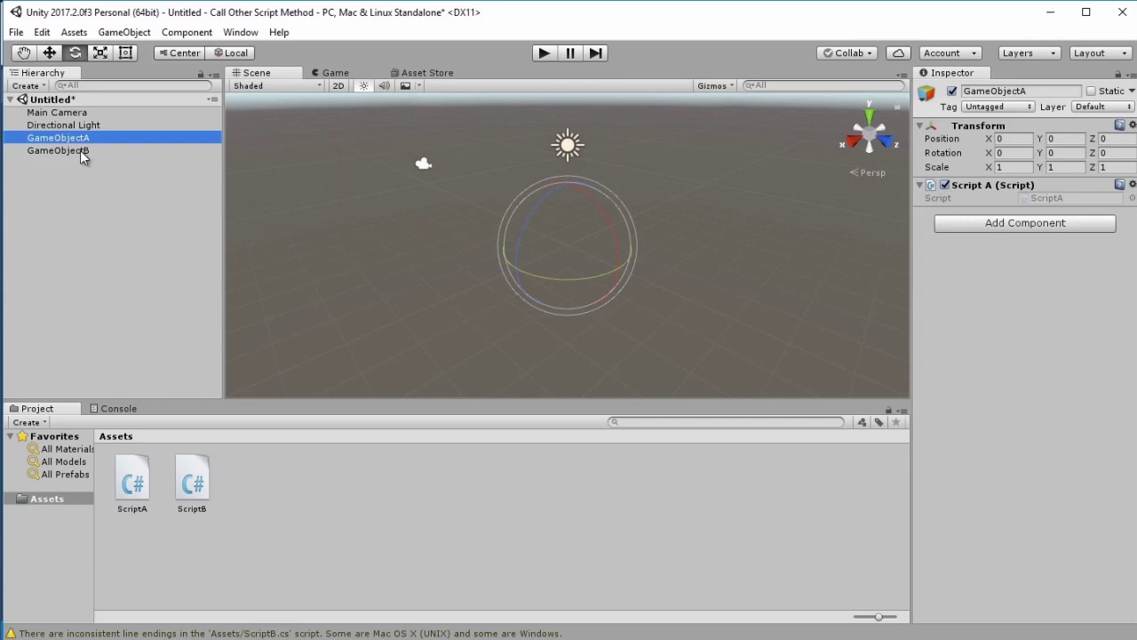
click(80, 150)
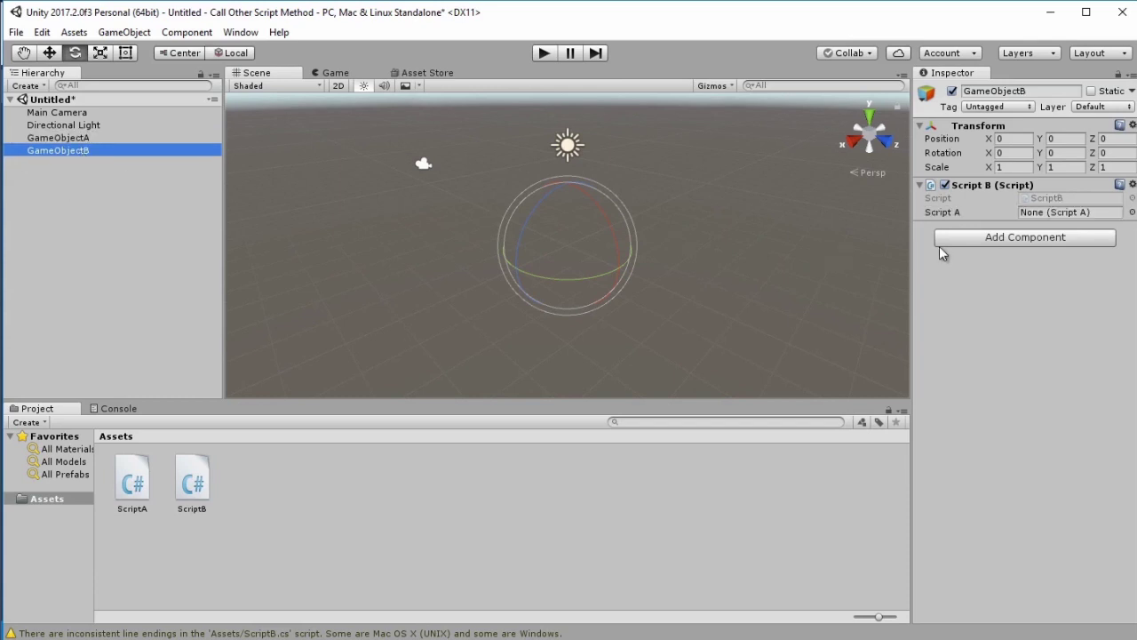
drag(85, 140, 1055, 220)
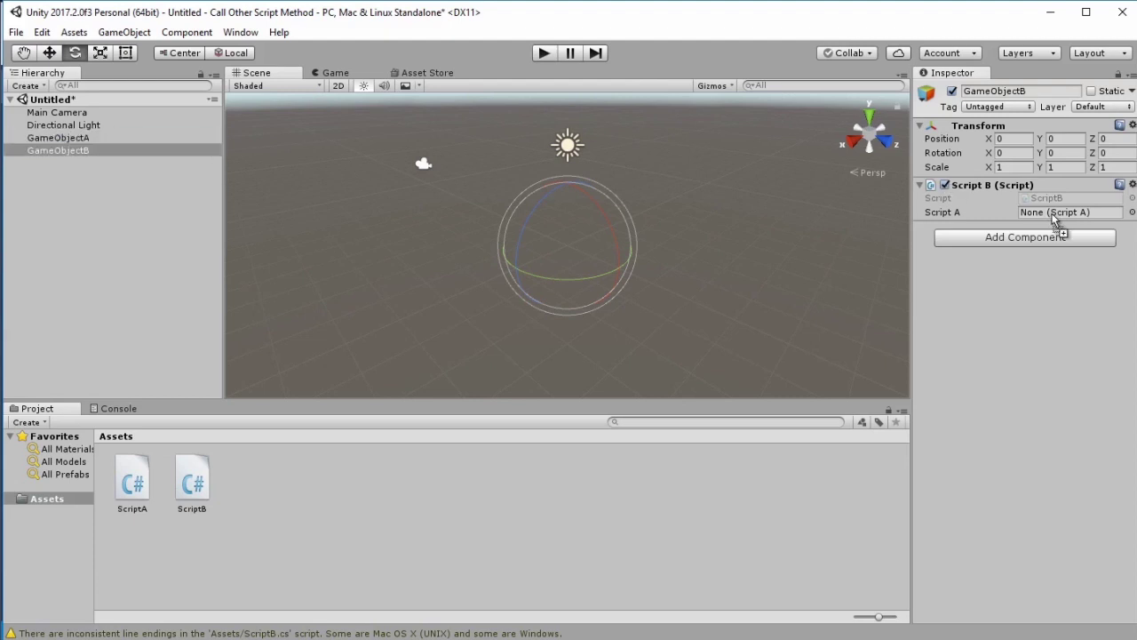
drag(1055, 219, 1054, 219)
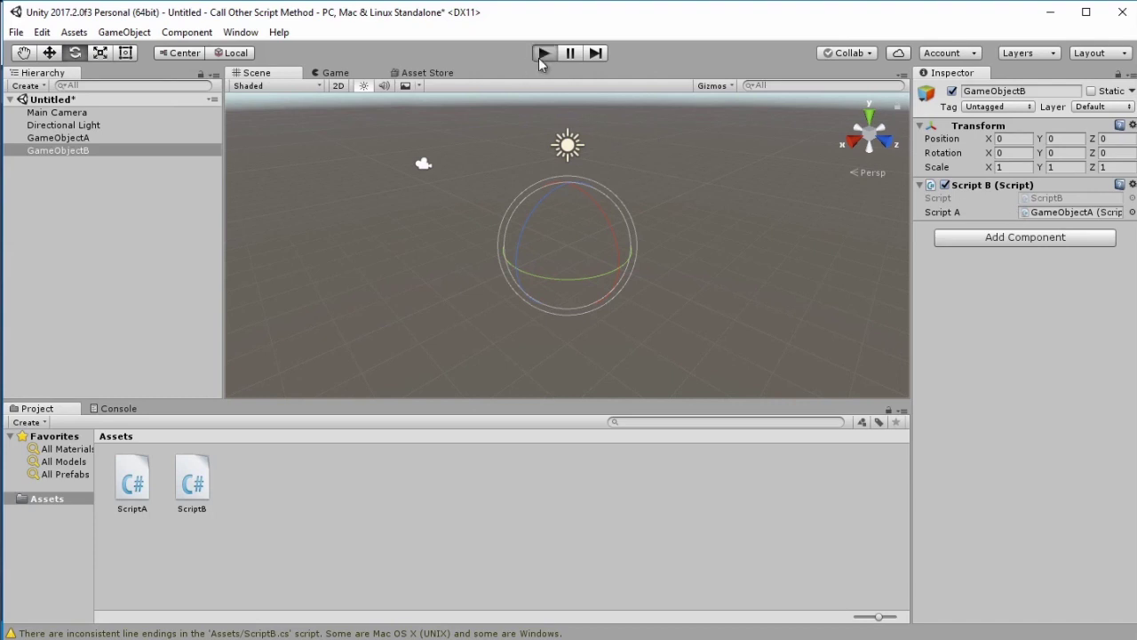
Step: Play the scene, confirm the "This is debug from Script A" console log, stop, and reopen ScriptA
click(539, 56)
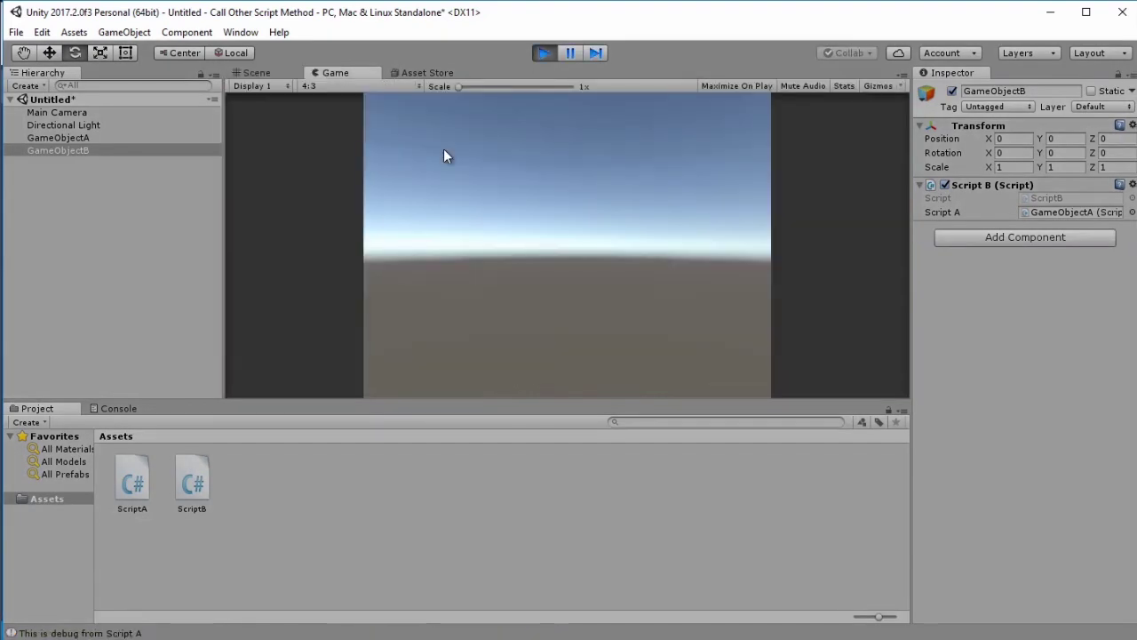
click(123, 411)
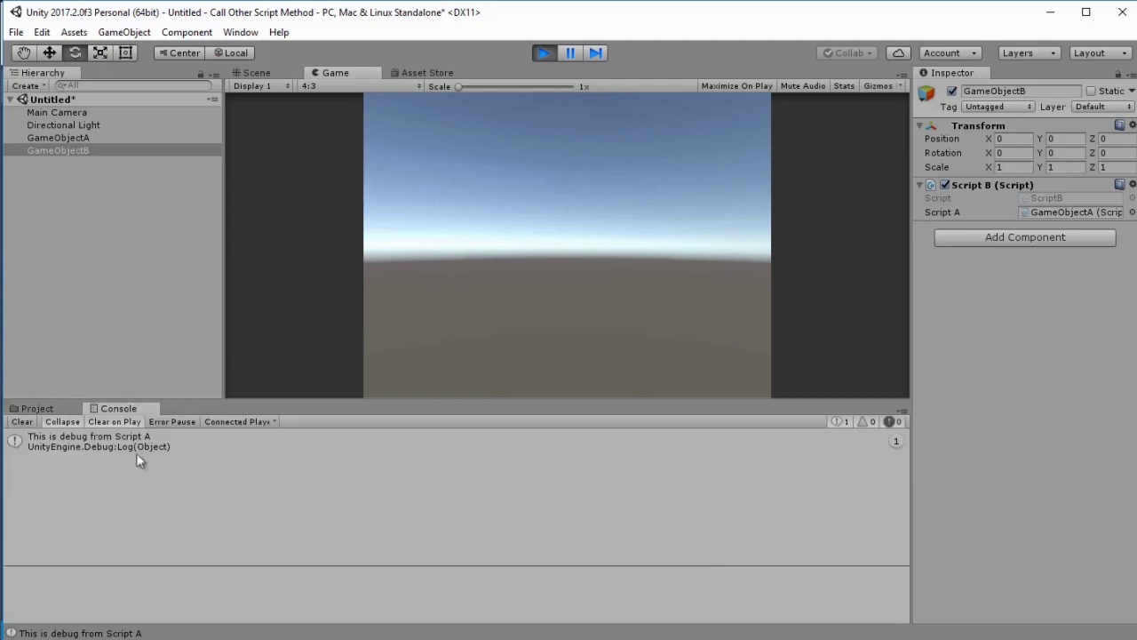
click(38, 407)
click(542, 53)
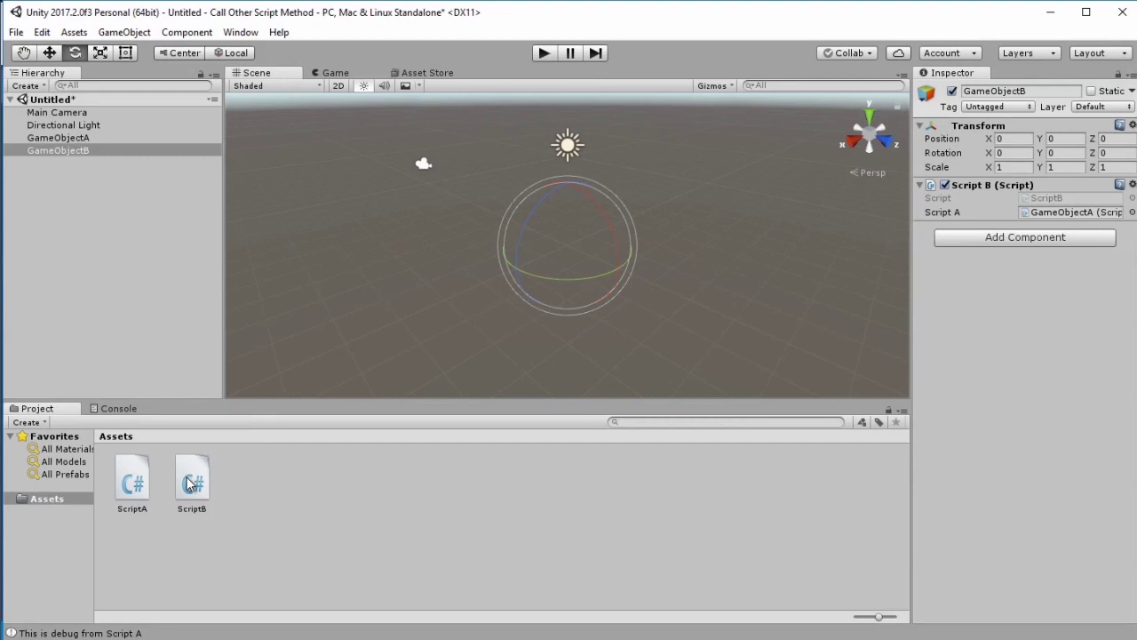
double_click(132, 482)
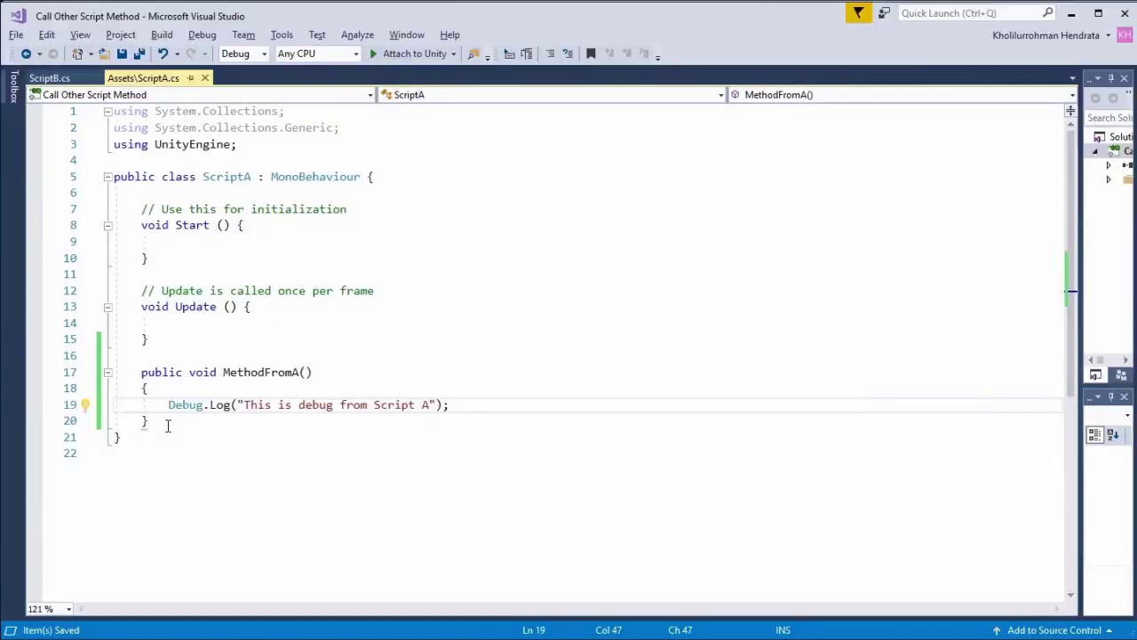
drag(167, 424, 153, 360)
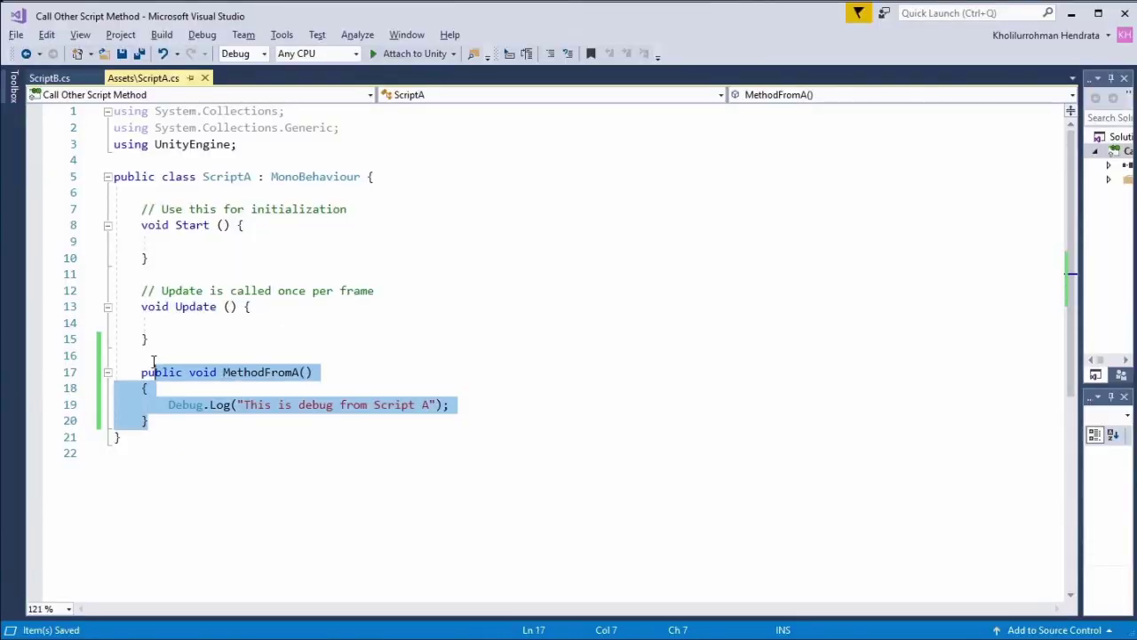
Step: Replace ScriptA's Start, Update and MethodFromA with 'public bool boolScriptA;' and save
shift+click(144, 209)
key(Delete)
text(publkic)
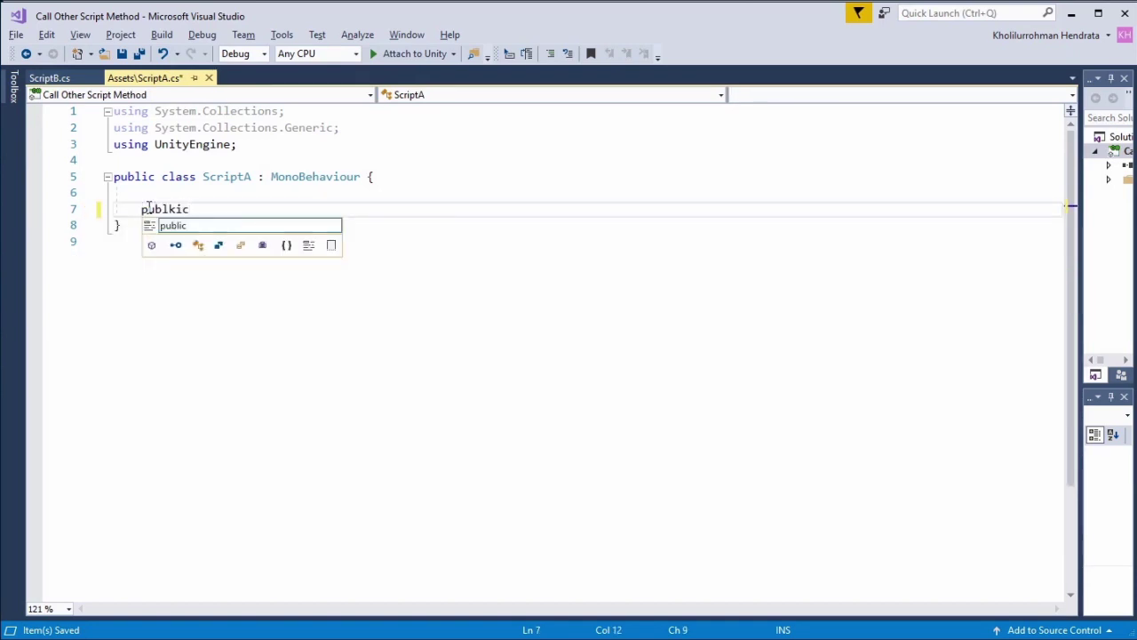
key(BackSpace)
key(BackSpace)
key(BackSpace)
text(ic bool b)
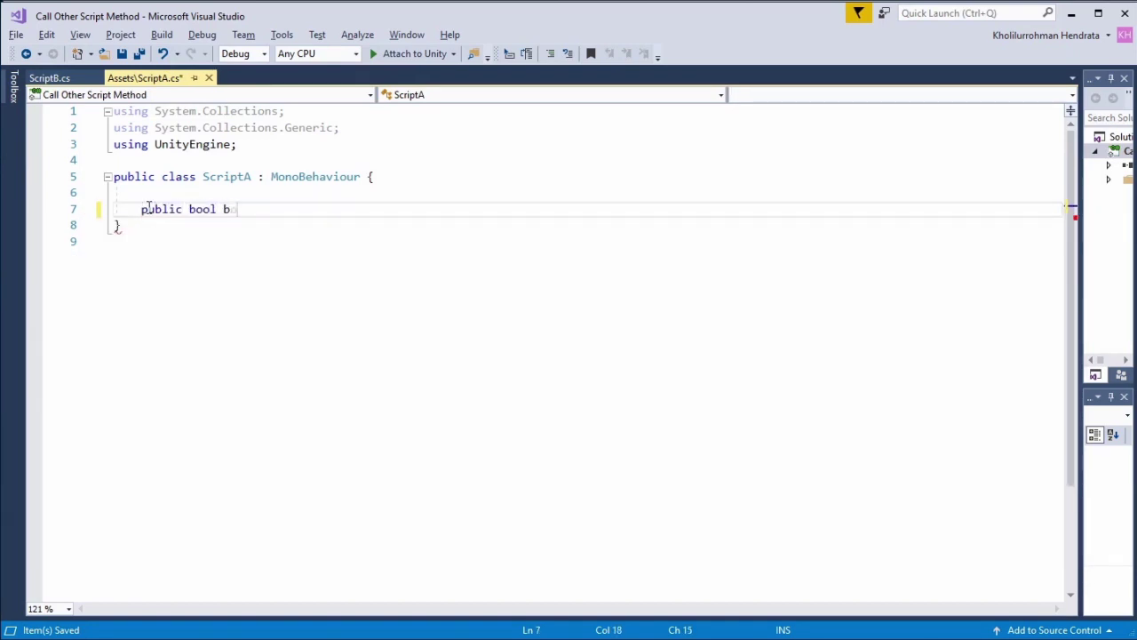
text(oolScriptA;)
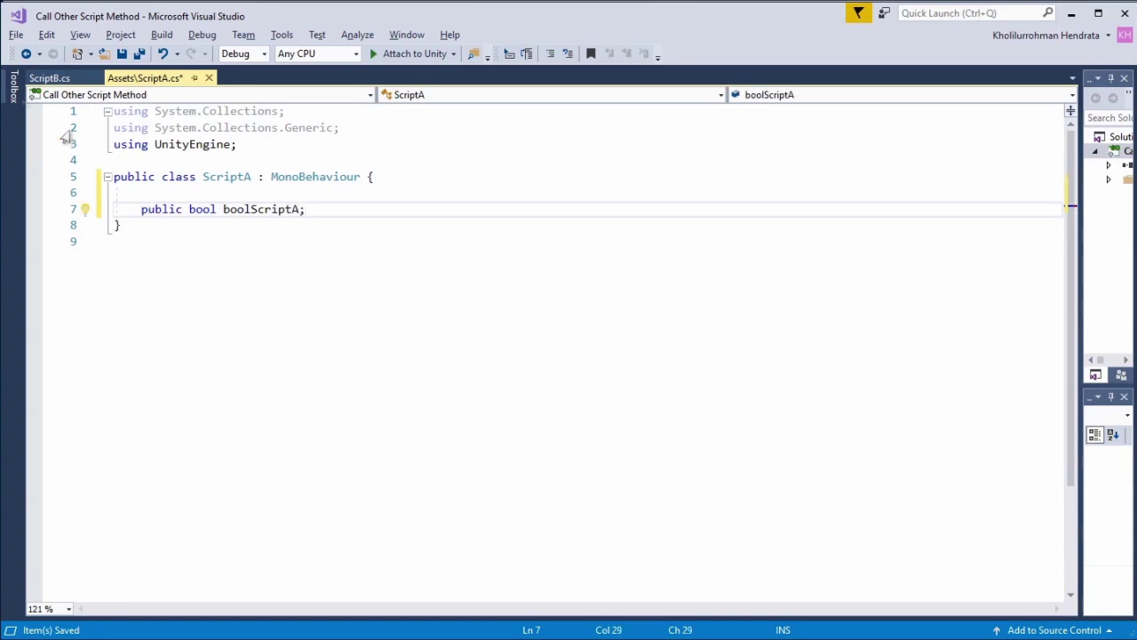
click(122, 54)
Step: In ScriptB, delete the Start method and its comment
click(49, 78)
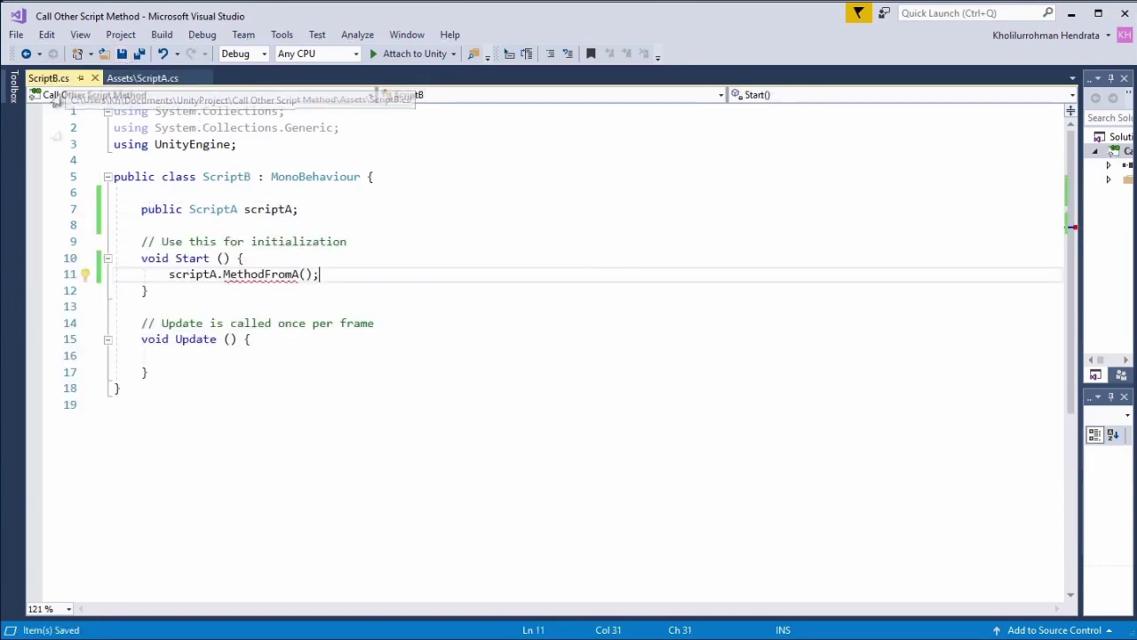
mouse_move(142, 307)
mouse_down()
mouse_move(138, 209)
mouse_move(142, 240)
mouse_up()
key(Delete)
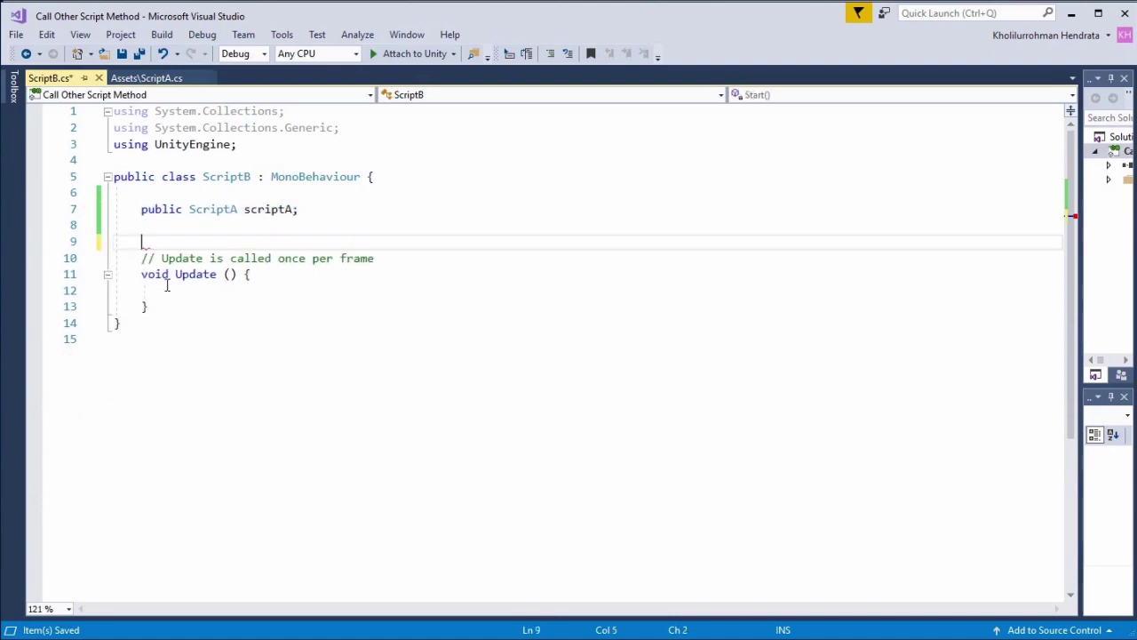
key(Delete)
Step: In Update, add if (scriptA.boolScriptA) logging "Debug from script B : The Boolean is " + scriptA.boolScriptA
click(170, 273)
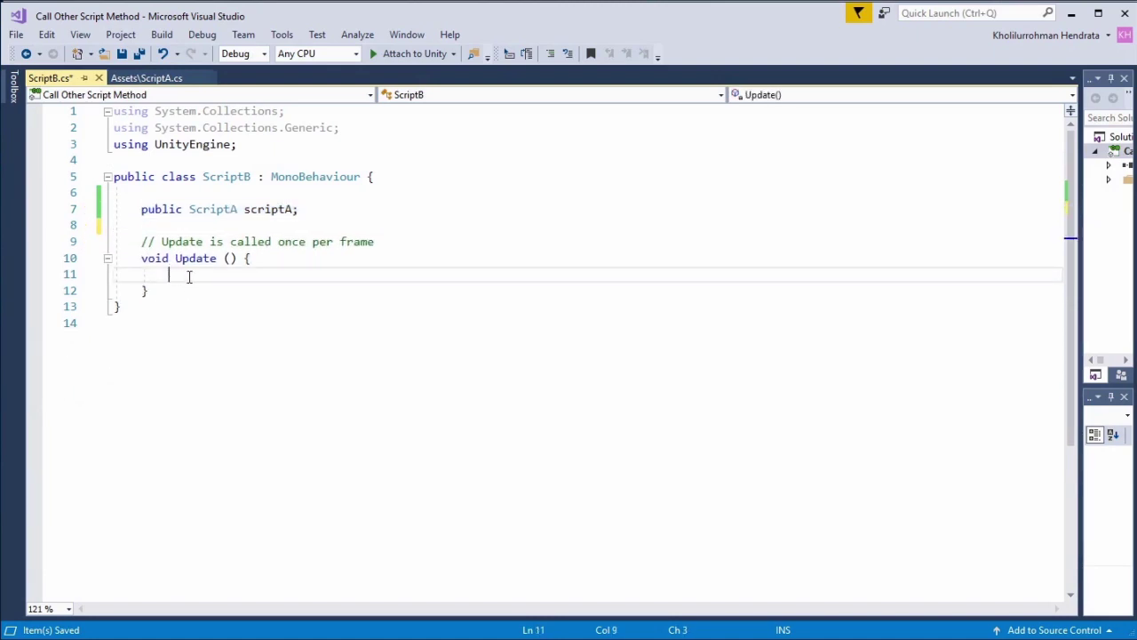
text(if () {)
key(Return)
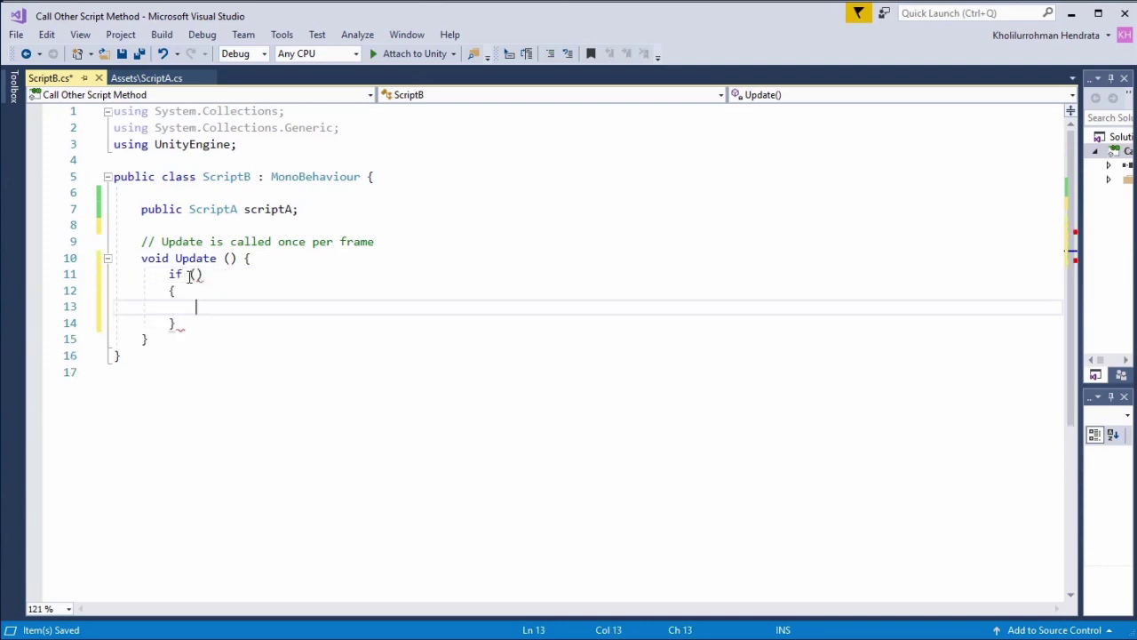
key(Up)
key(Up)
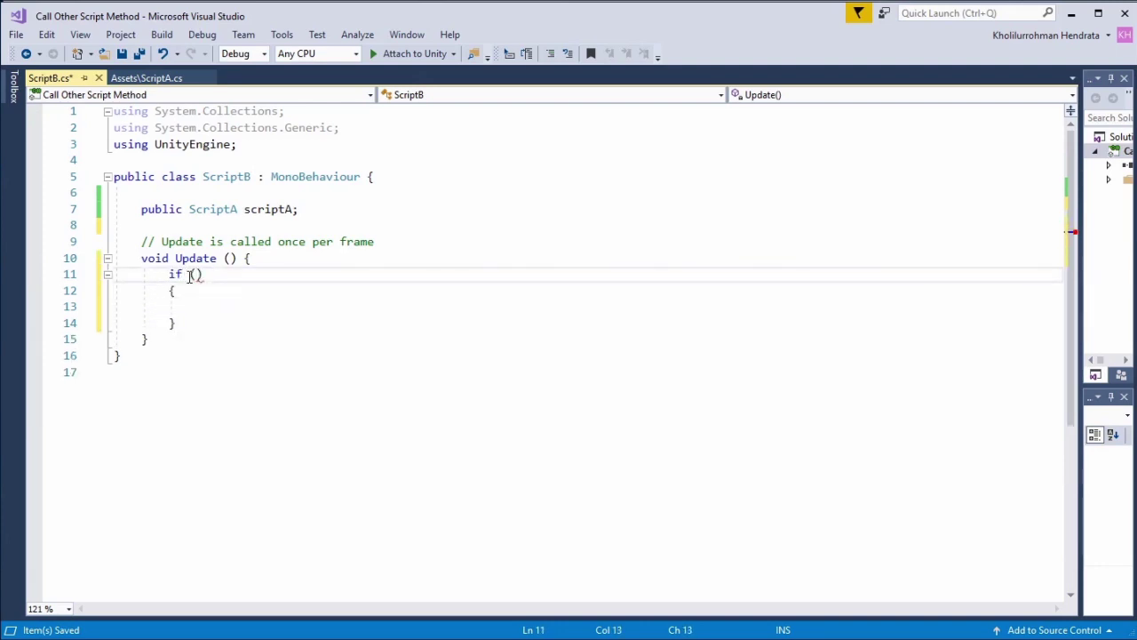
text(scriptA.bo)
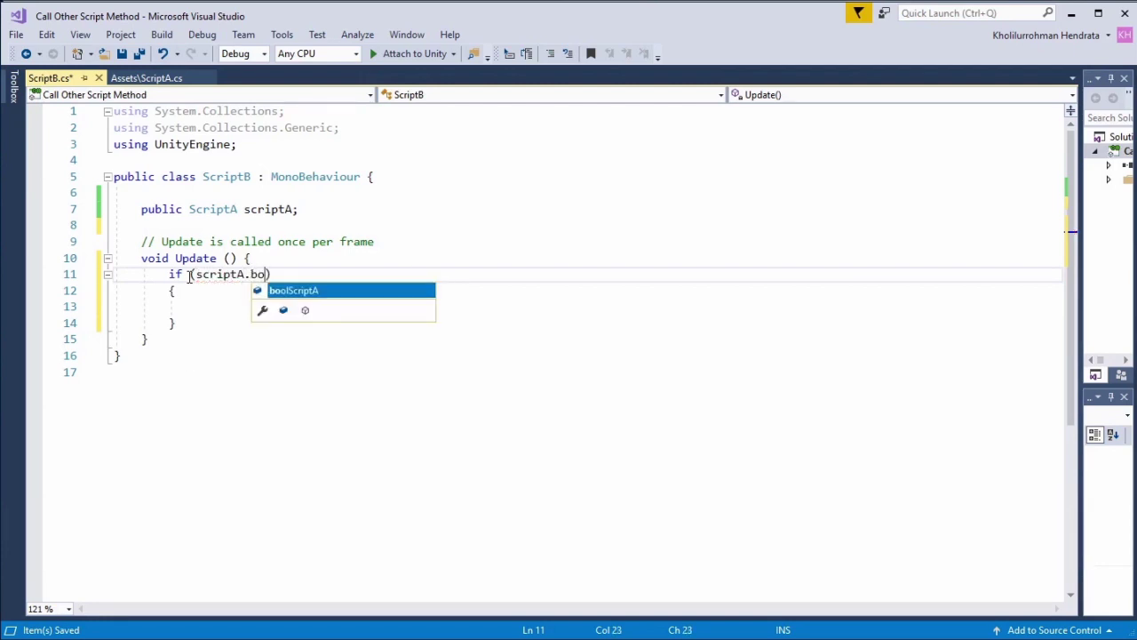
key(Tab)
click(204, 305)
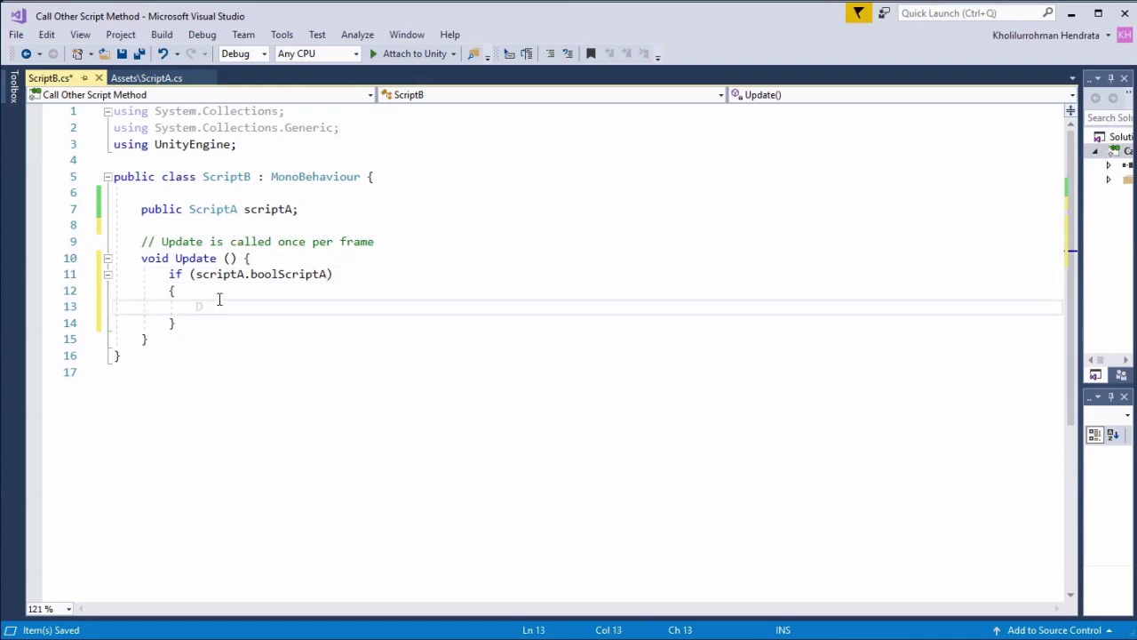
text(Debug.Log();)
key(Left)
text("Debug from script B : The Boolean is "+)
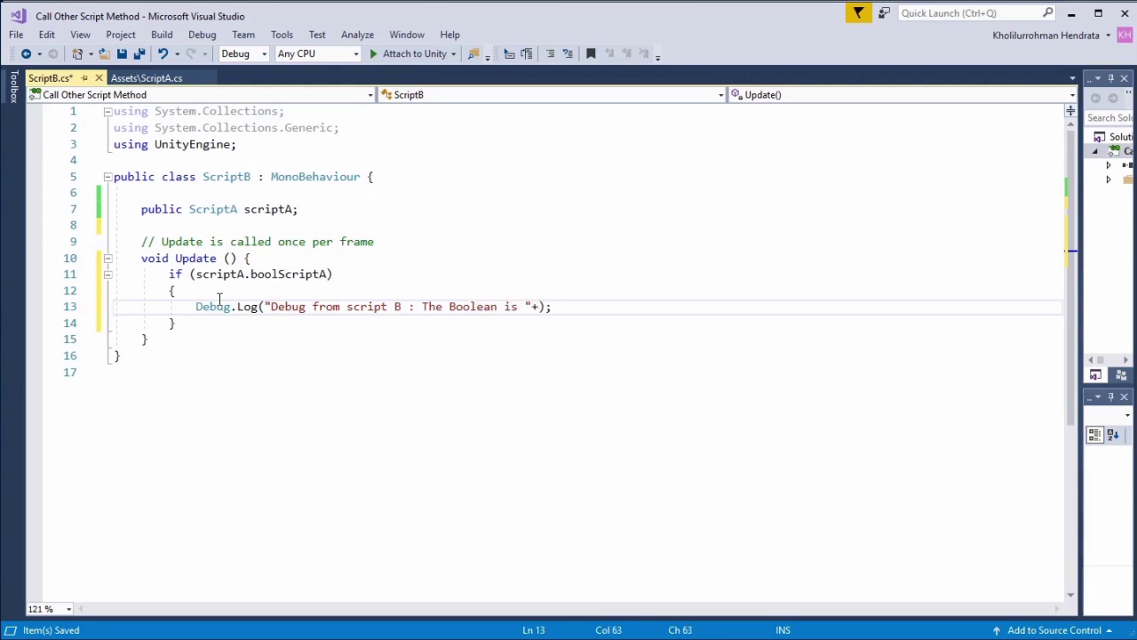
text(scriptA.boolScriptA)
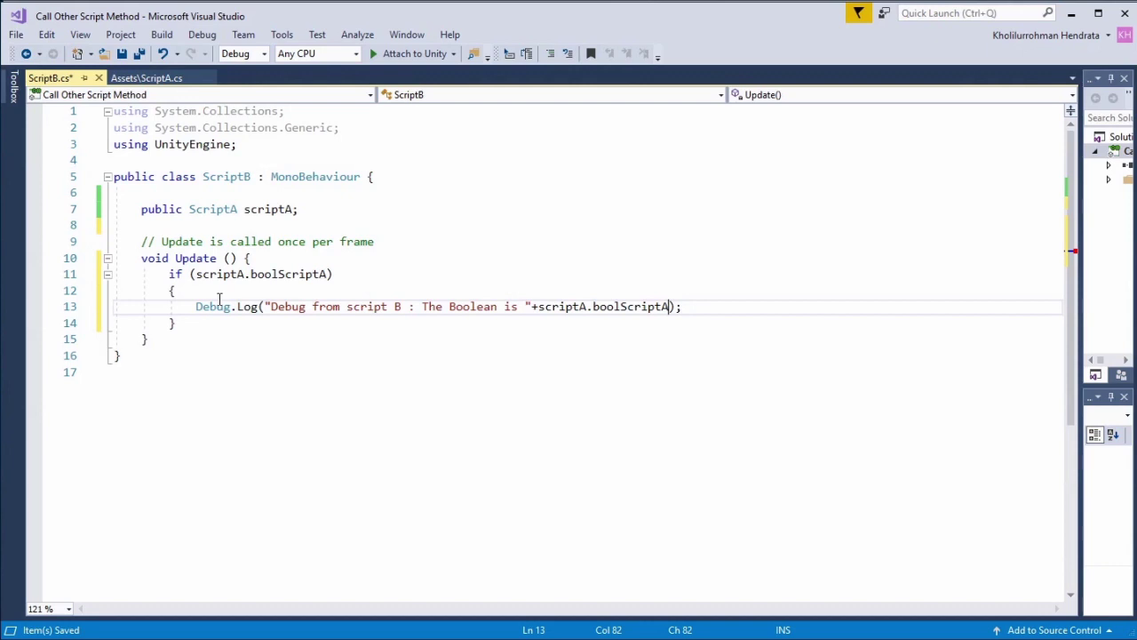
Step: Add an else if (!scriptA.boolScriptA) block after the if block
click(183, 323)
text(else if())
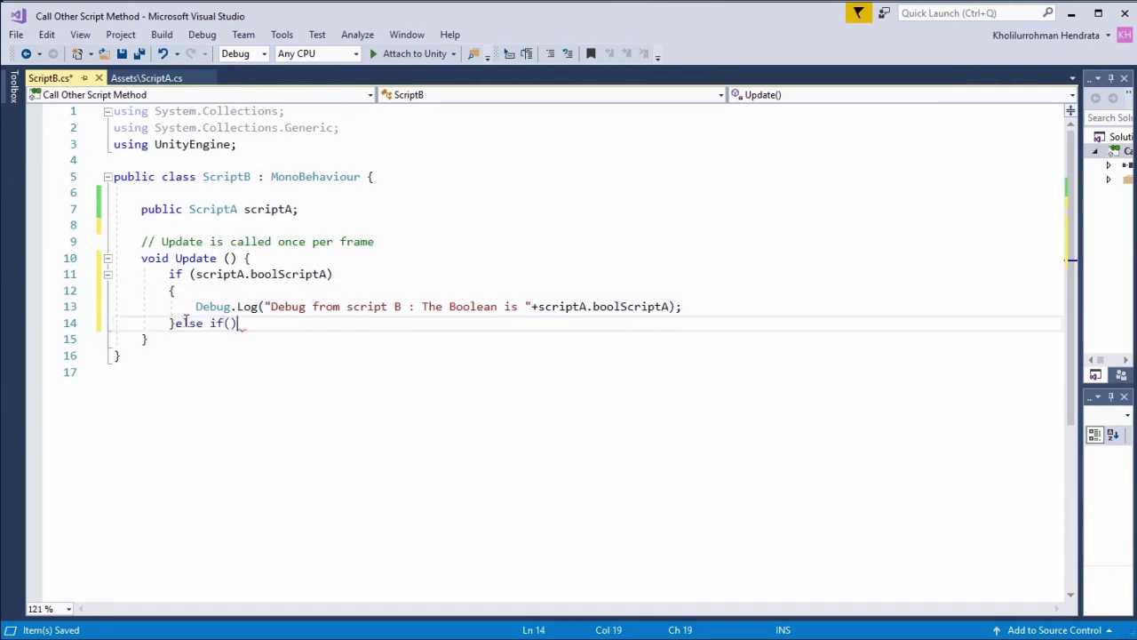
text({)
key(Return)
key(Up)
key(Up)
key(Right)
key(Right)
key(Right)
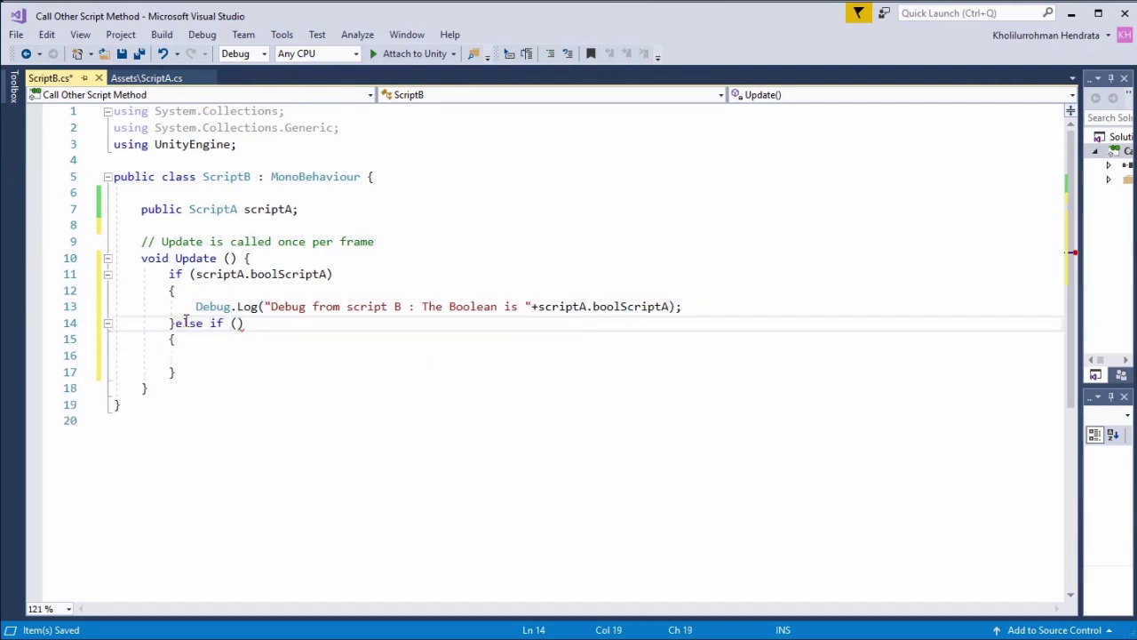
text(scrip)
key(Return)
key(ctrl+z)
text(!sc)
key(Tab)
text(.boo)
key(Tab)
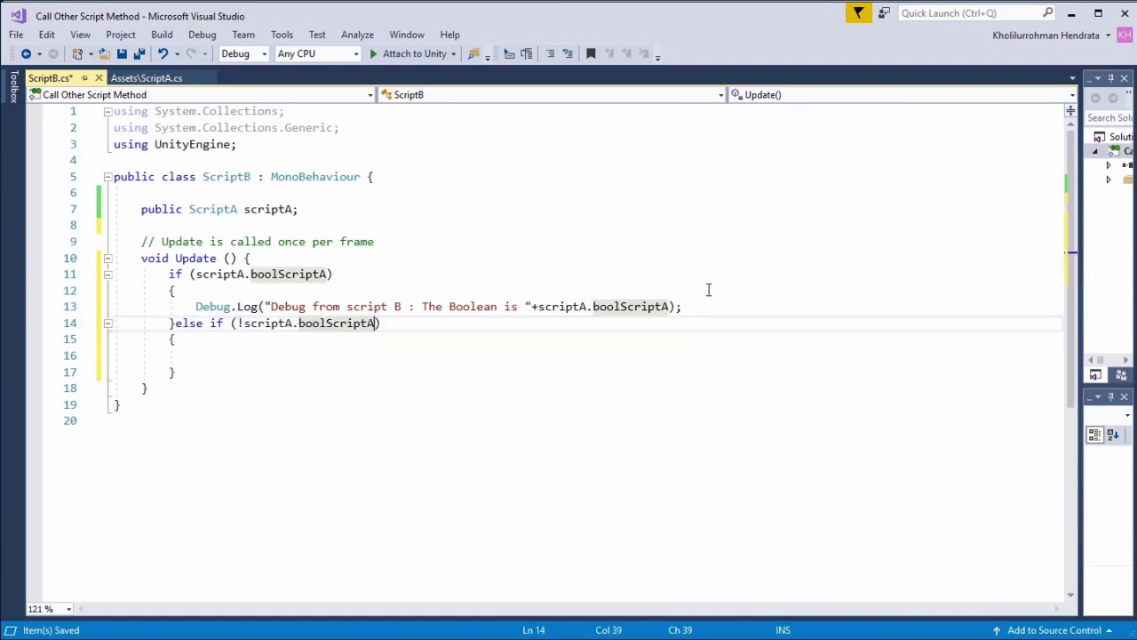
Step: Copy the Debug.Log line into the else-if block and save ScriptB
drag(709, 306, 709, 290)
key(ctrl+c)
drag(462, 340, 462, 356)
key(ctrl+v)
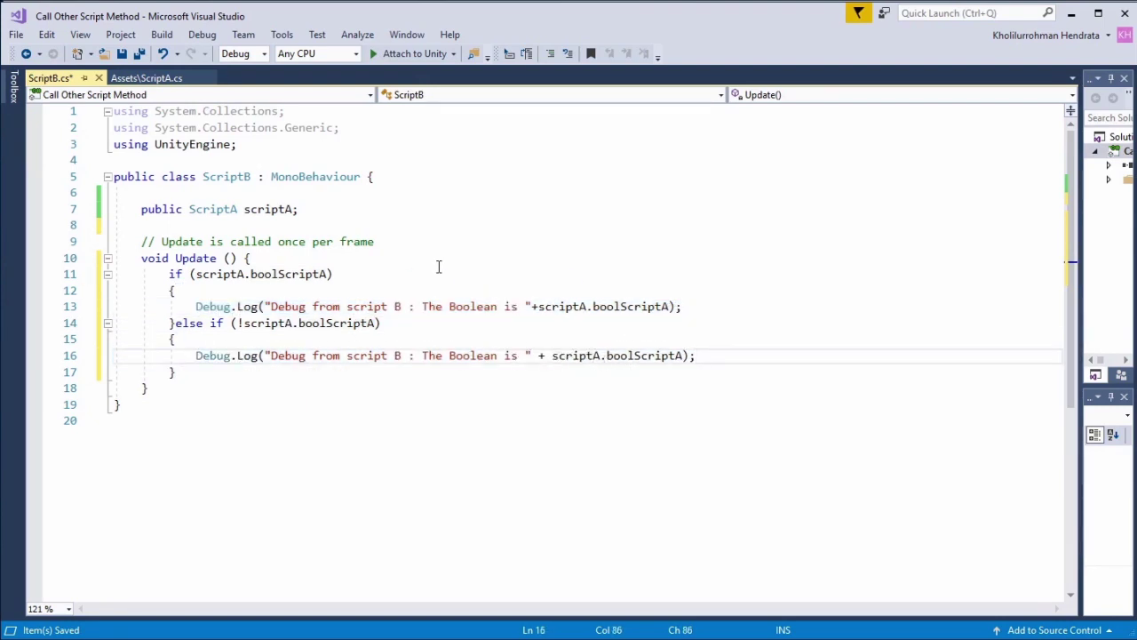
click(129, 54)
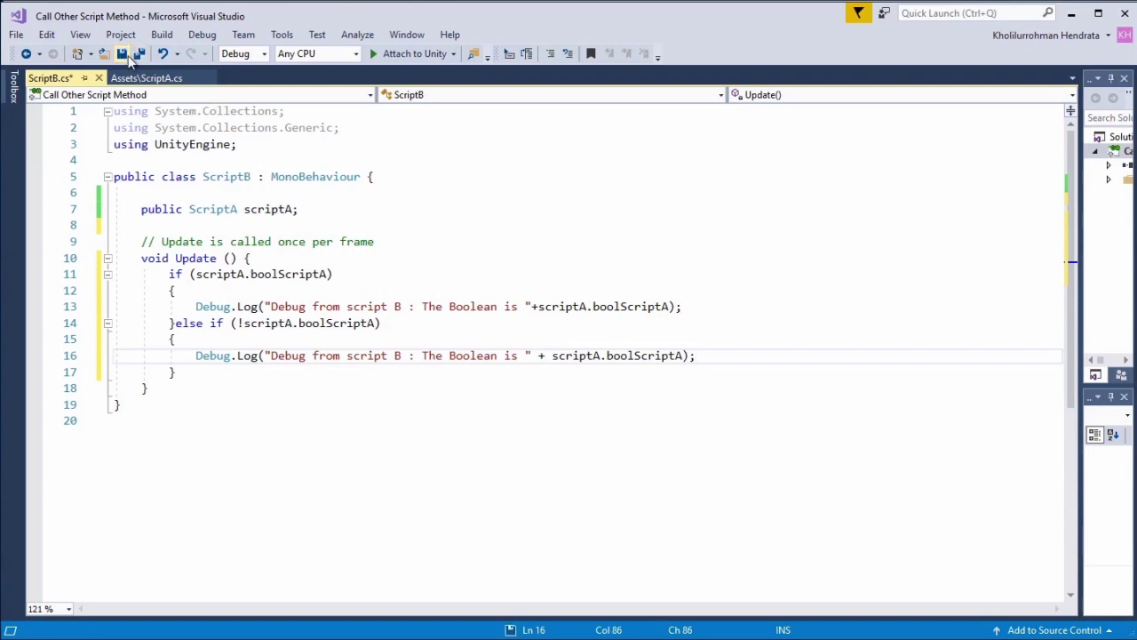
Step: Play the scene and inspect the repeated "Debug from script B : The Boolean is False" console entry
key(alt+Tab)
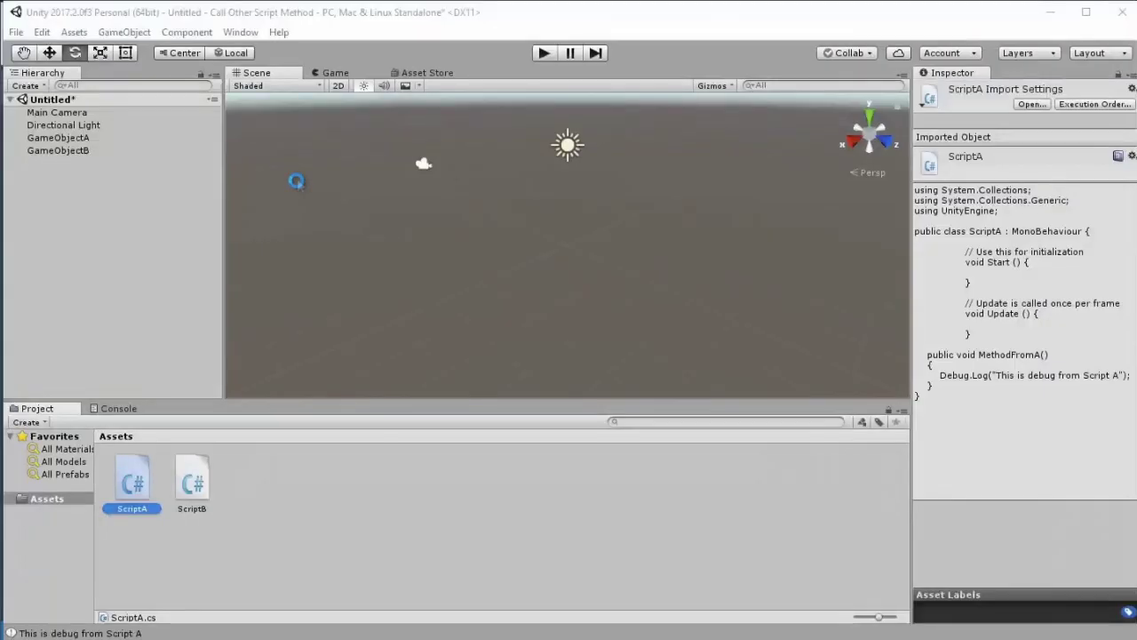
click(544, 53)
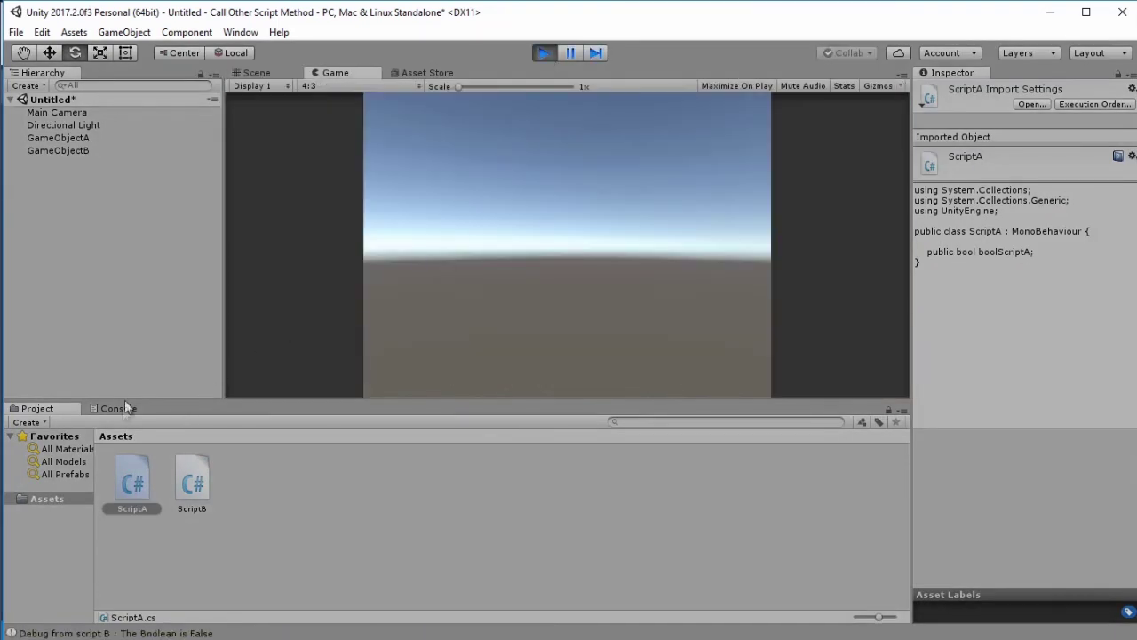
click(126, 406)
click(195, 442)
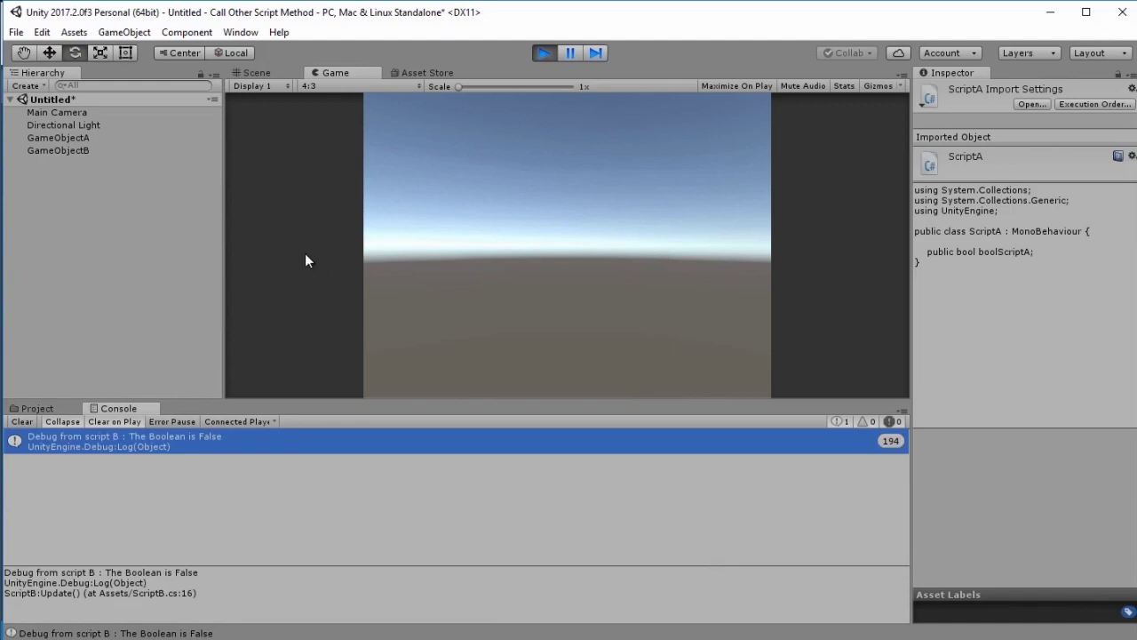
Step: Select GameObjectA and tick its Bool Script A so the console logs 'The Boolean is True'
click(86, 137)
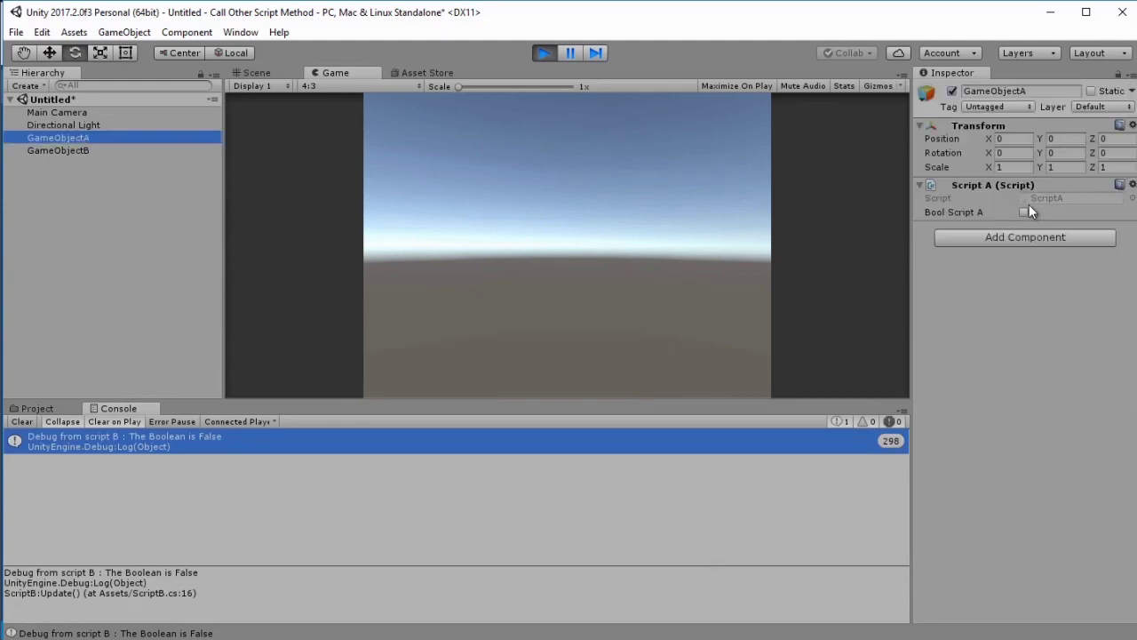
click(1025, 213)
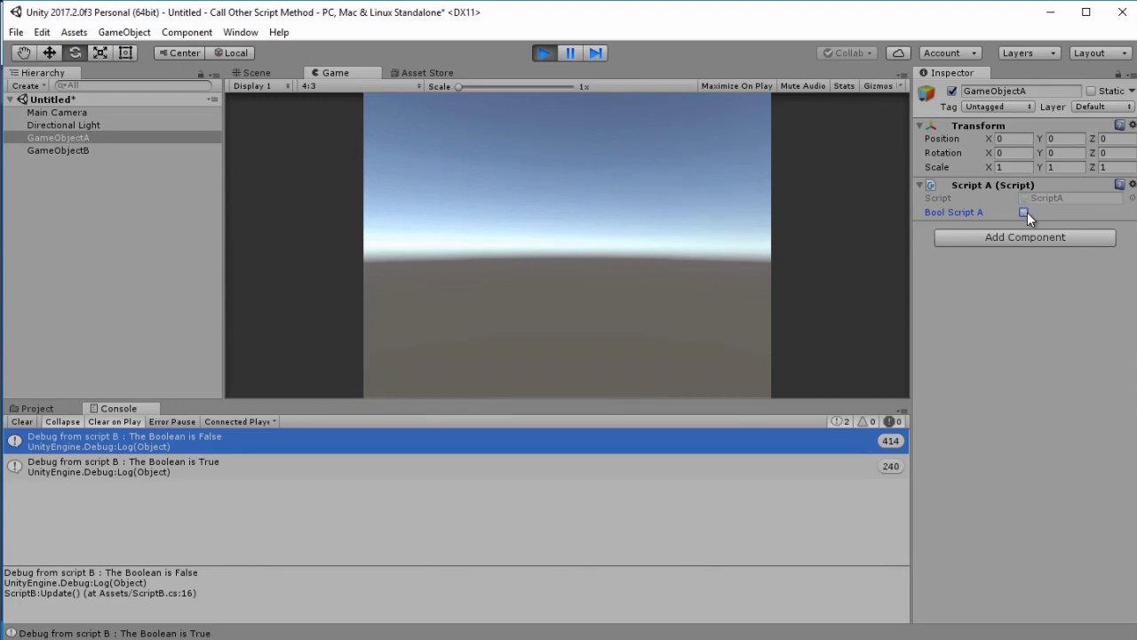
click(1025, 212)
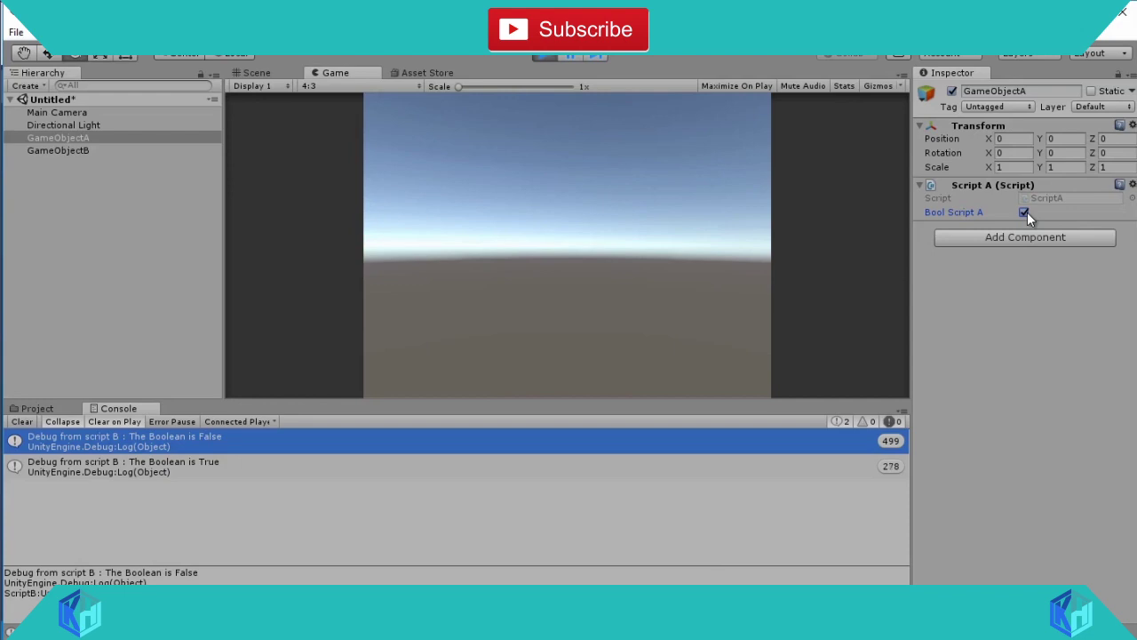
Step: Toggle Bool Script A false, true, false, true during play, then stop play mode
click(1025, 212)
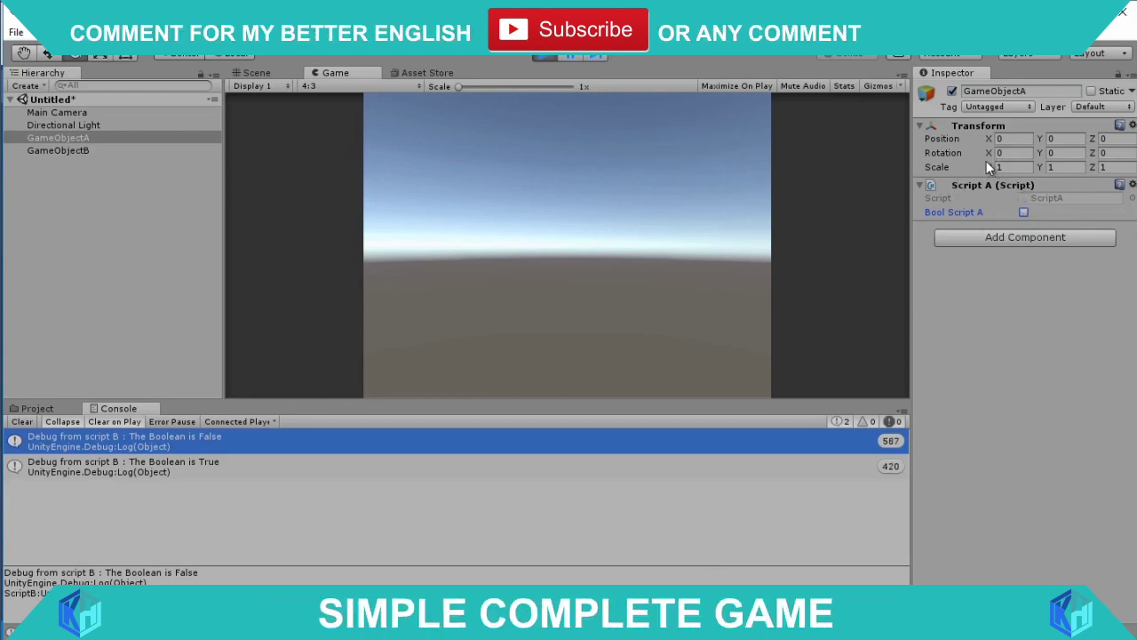
click(1025, 212)
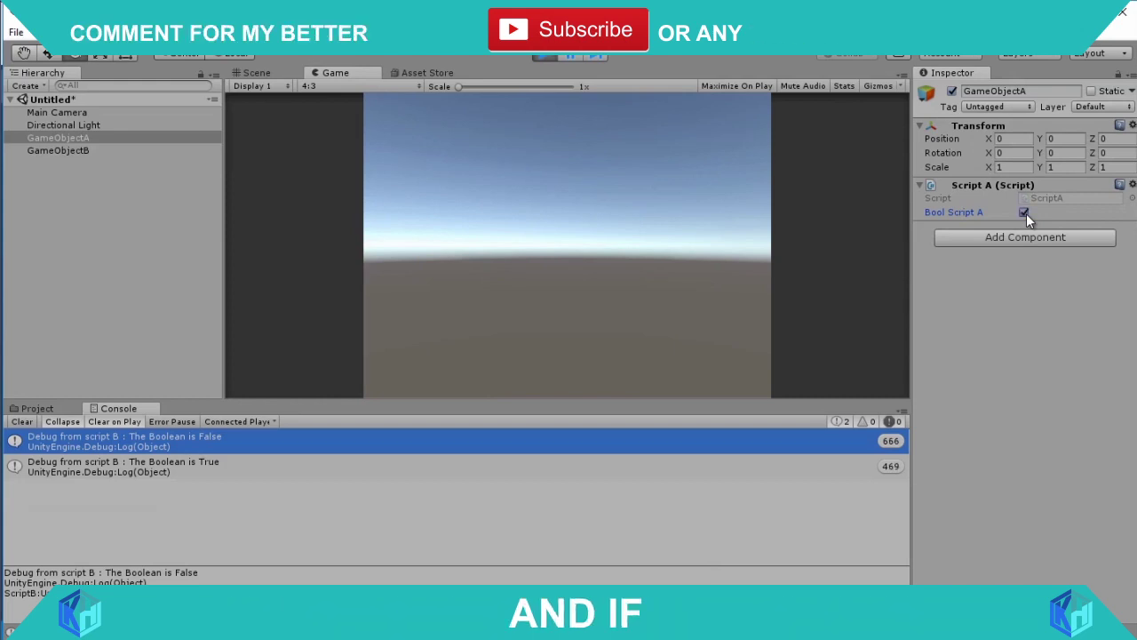
click(1025, 212)
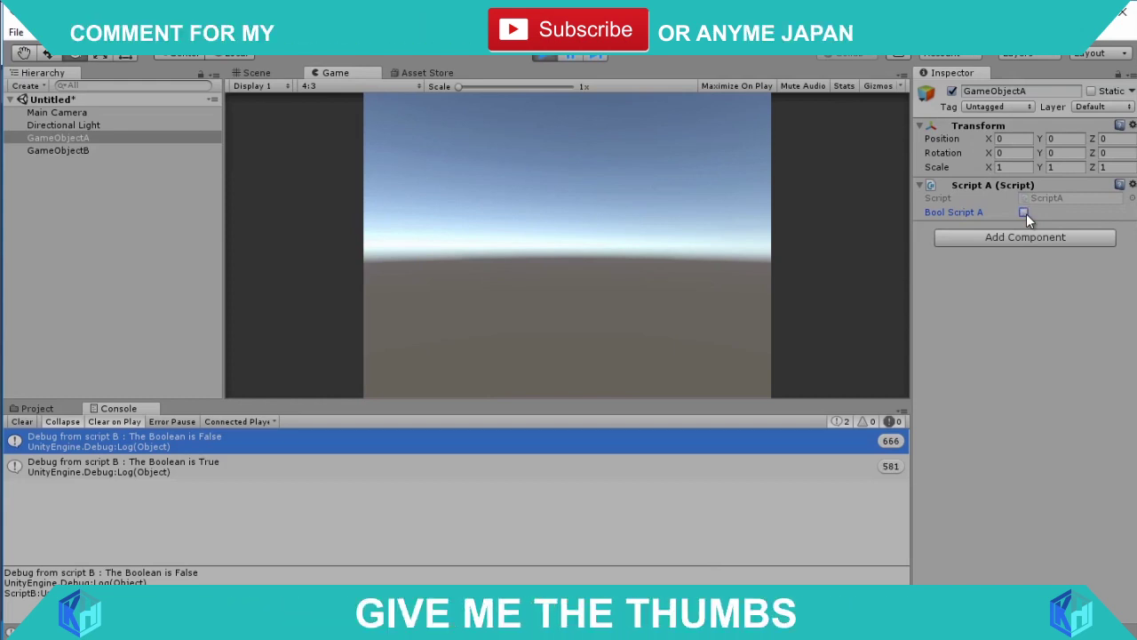
click(1025, 212)
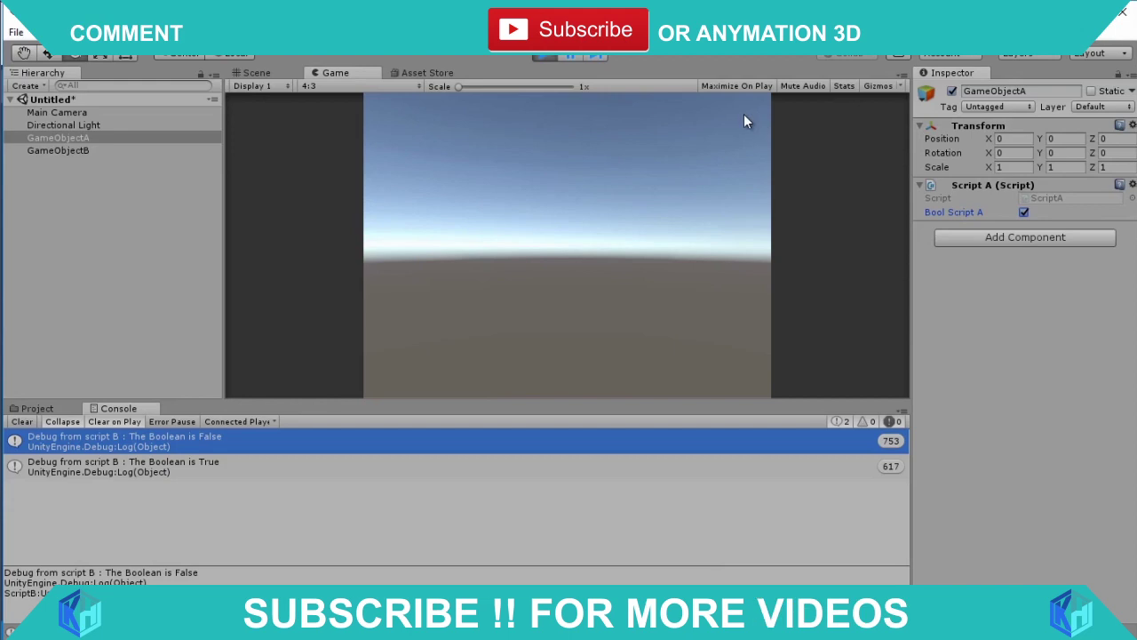
click(545, 55)
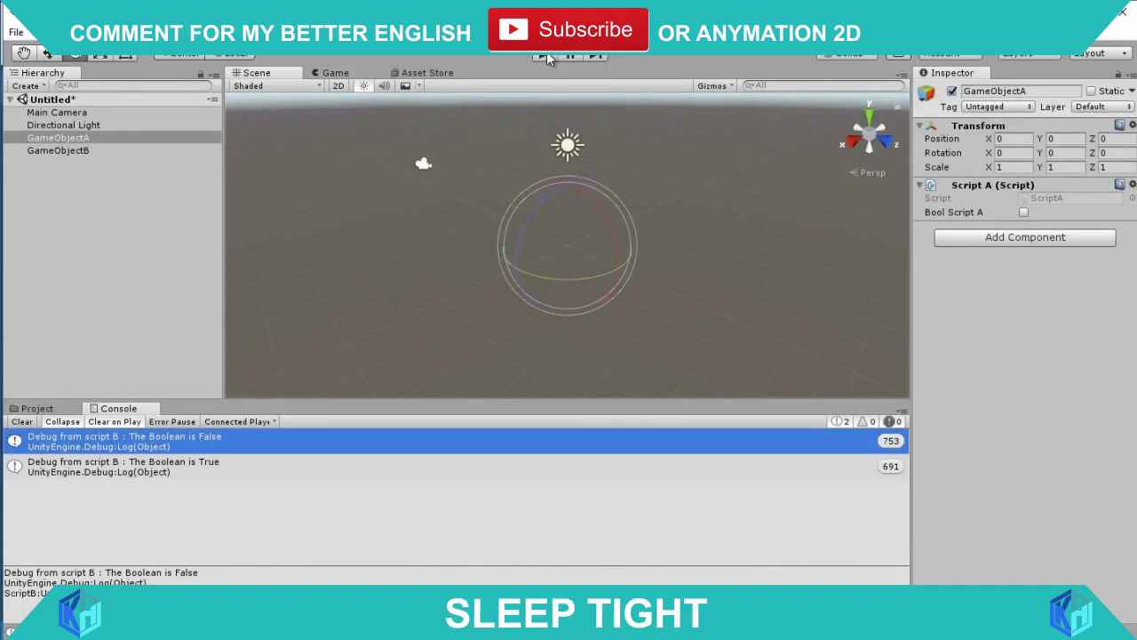